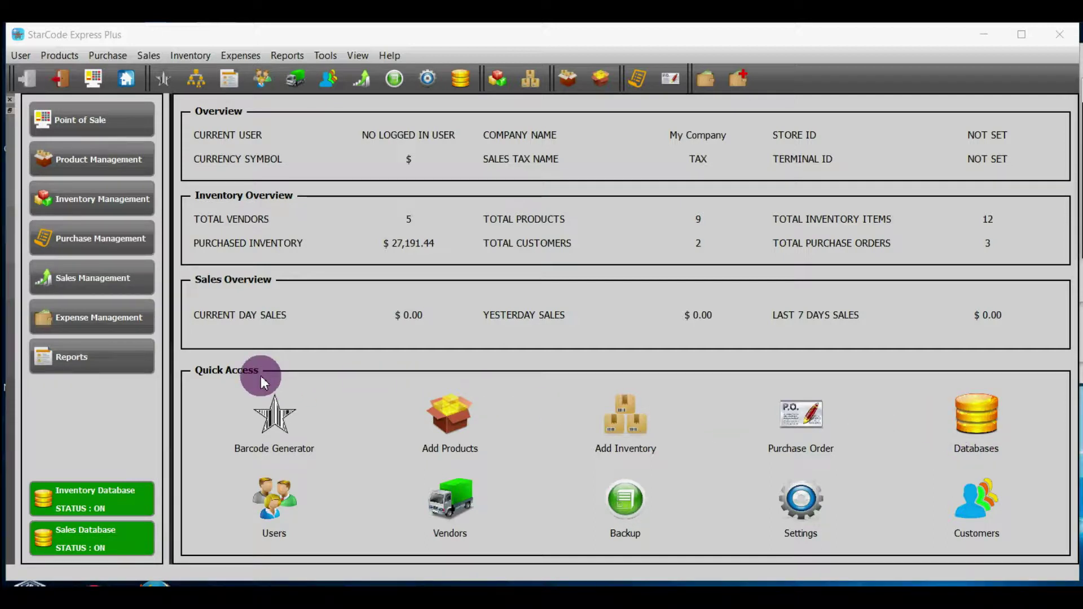
# Open a blank purchase order form from the quick-access icon and from Purchase > Add New Purchase Order
pyautogui.click(808, 426)
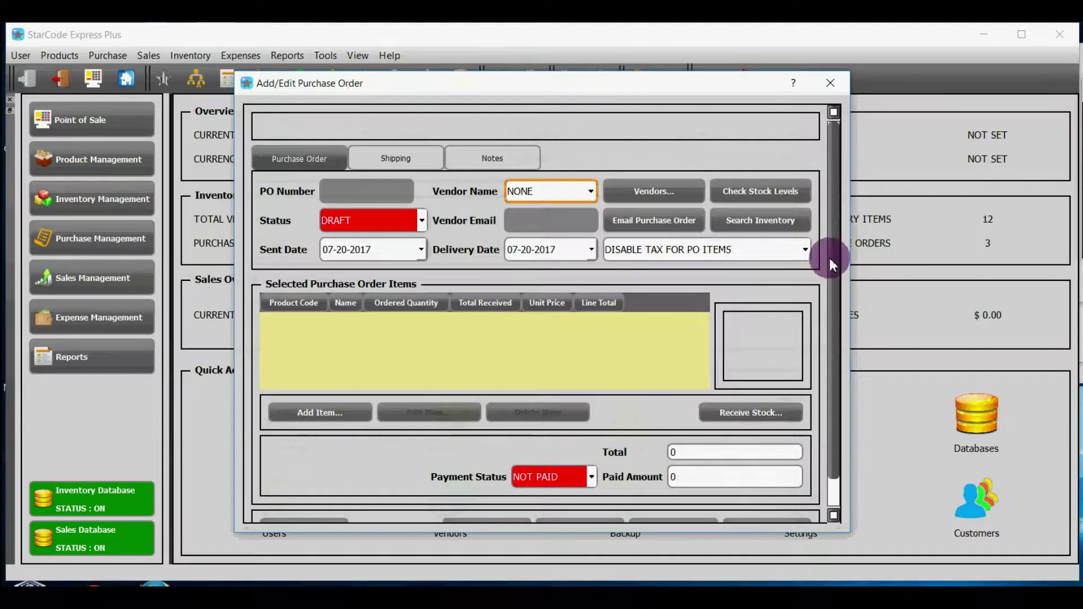
pyautogui.click(831, 82)
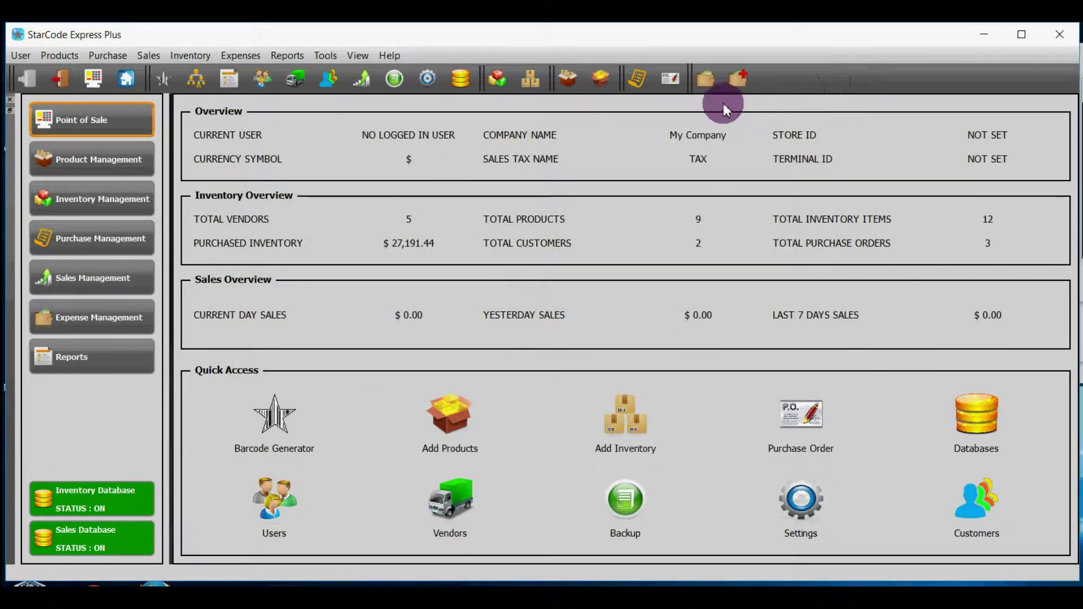
pyautogui.click(676, 83)
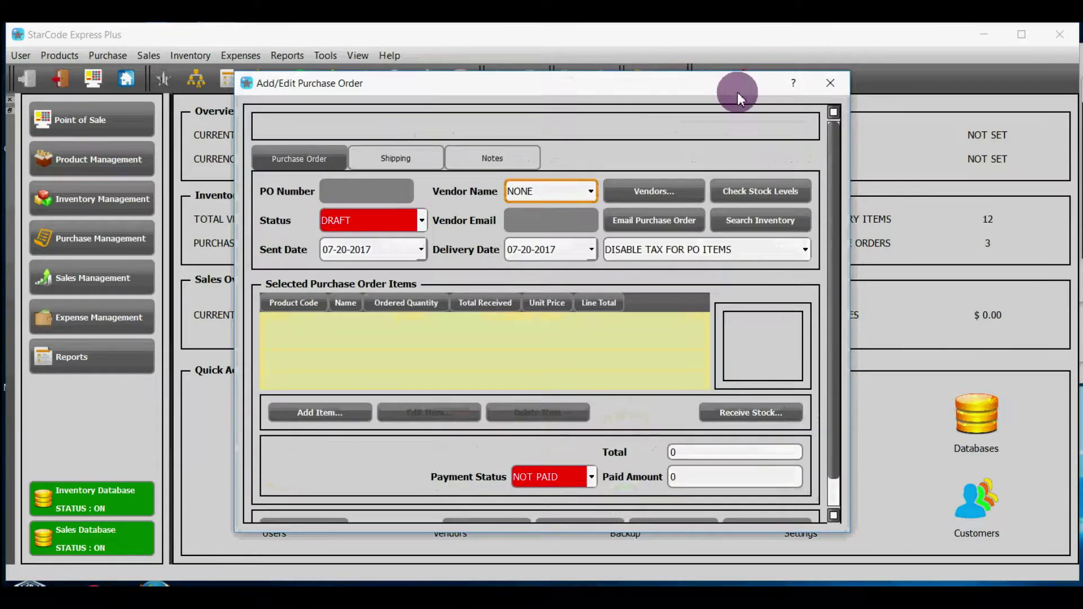
pyautogui.click(827, 85)
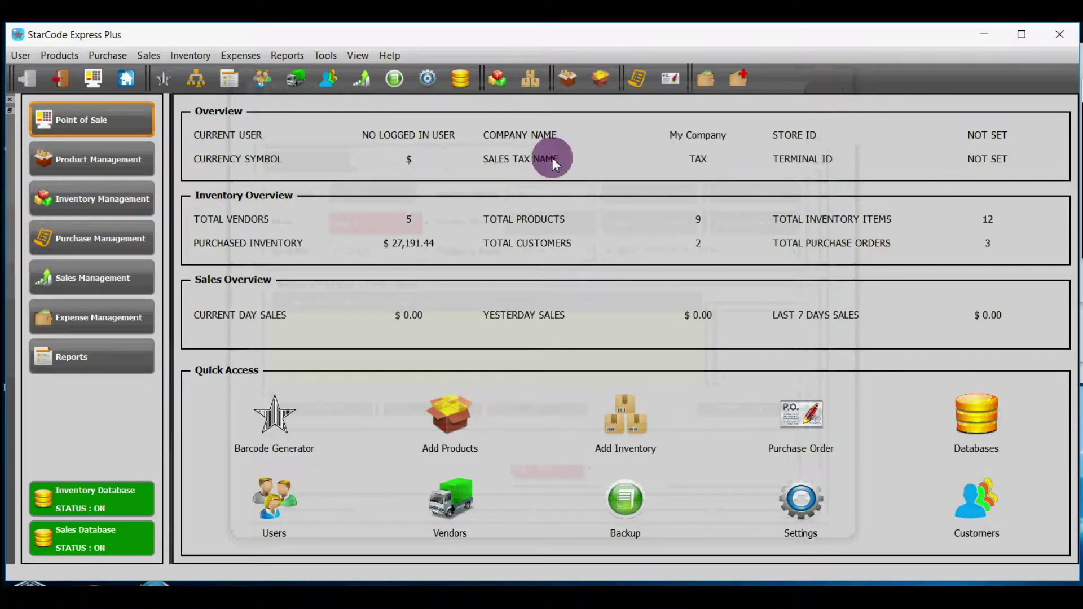
pyautogui.click(107, 55)
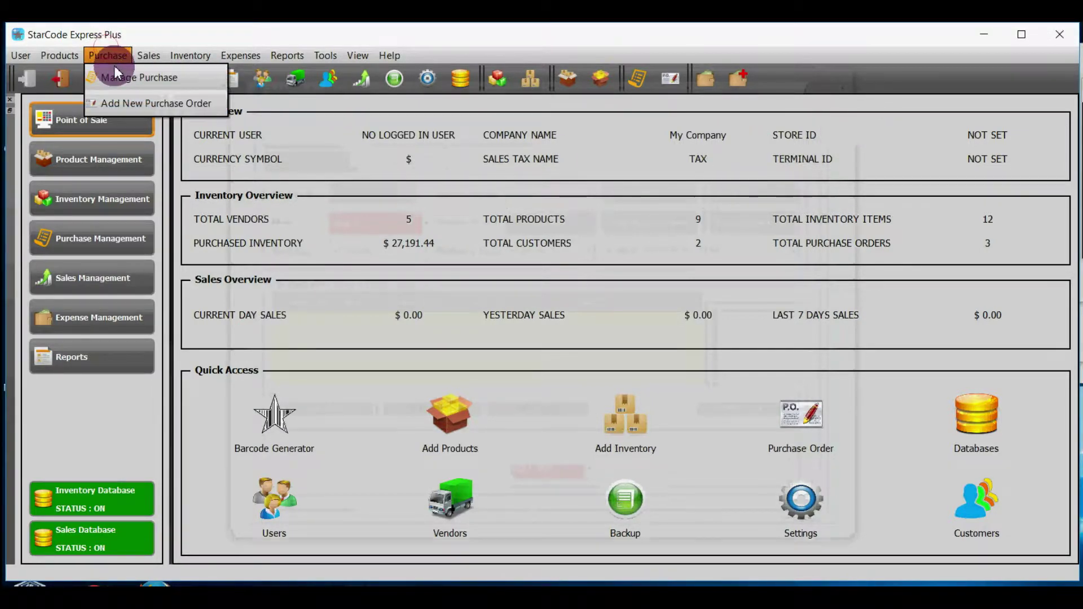
pyautogui.click(127, 103)
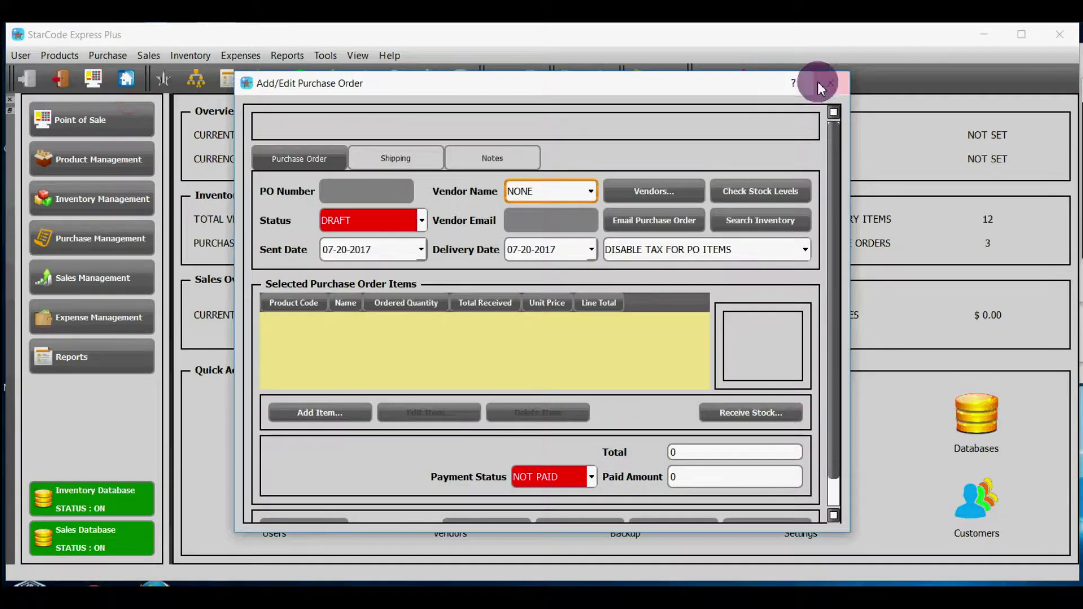
pyautogui.click(819, 81)
# Add a new purchase order from Purchase Management and look over its Shipping and Notes sections
pyautogui.click(145, 247)
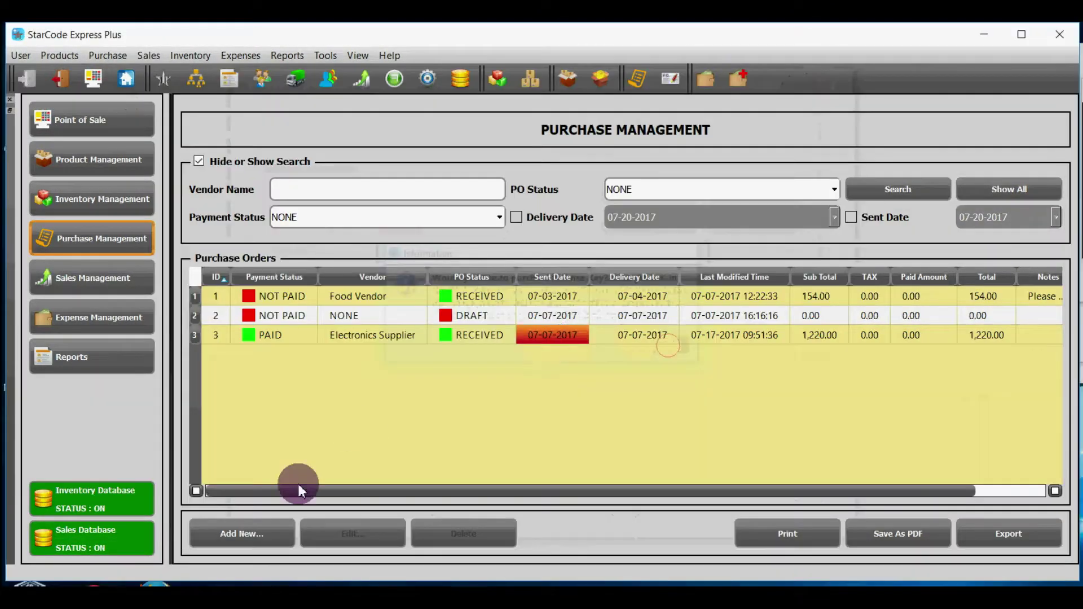
pyautogui.click(256, 537)
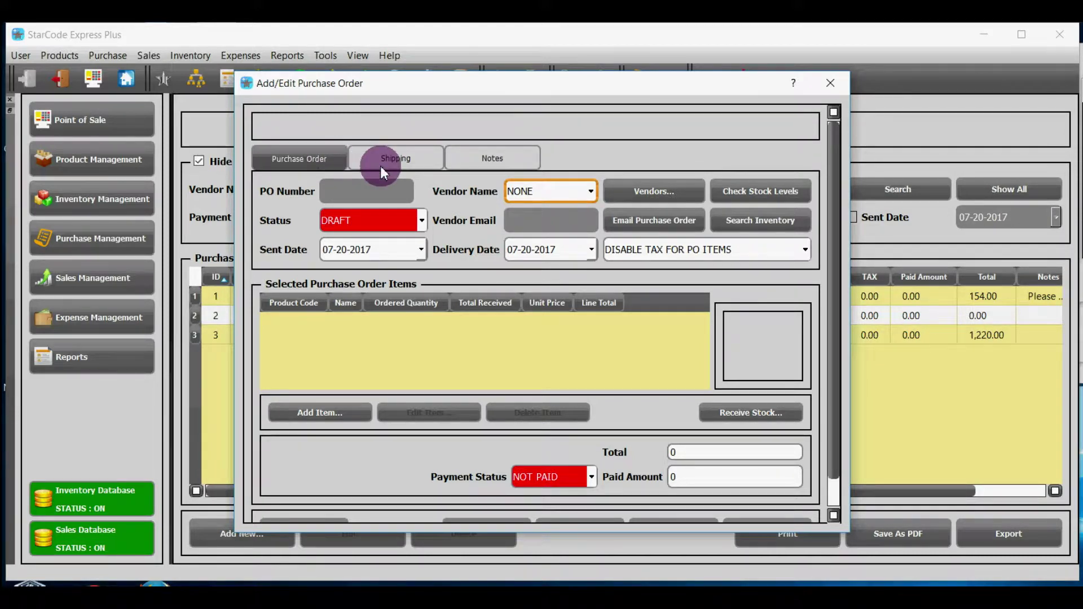
pyautogui.click(420, 164)
pyautogui.click(477, 165)
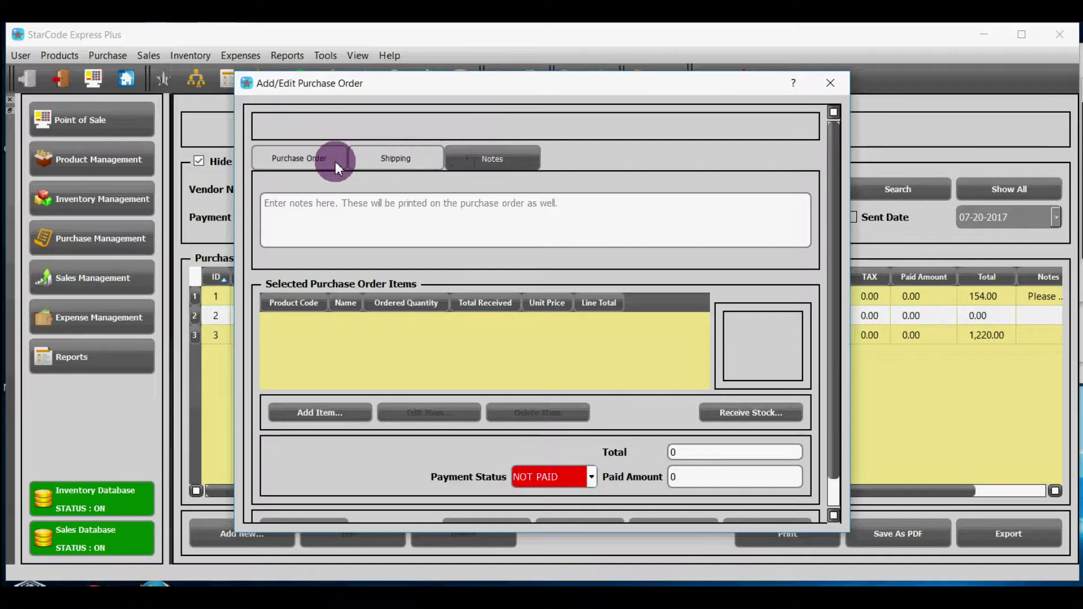
pyautogui.click(318, 161)
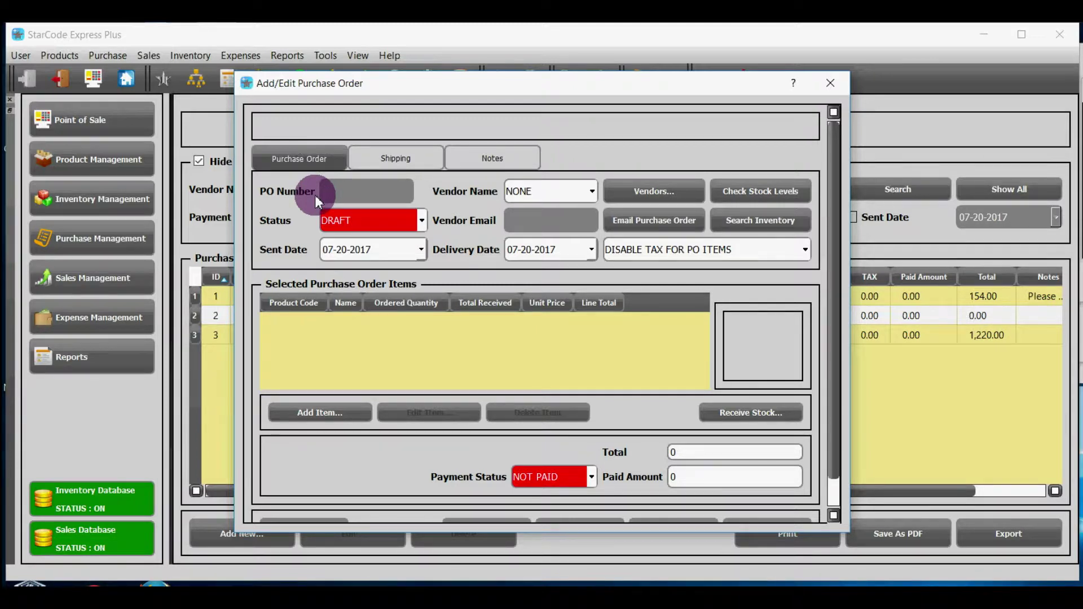
# Show the Status choices: DRAFT, SENT, PARTIALLY RECEIVED, RECEIVED and CLOSED
pyautogui.click(334, 219)
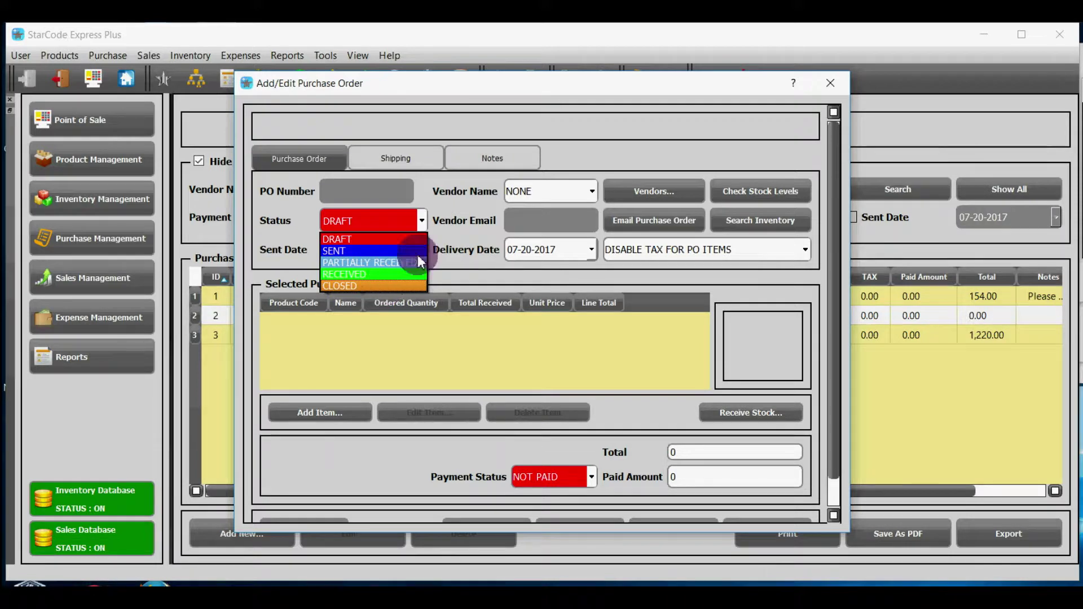
# Keep the status DRAFT and the sent date, and choose Electronics Supplier as vendor
pyautogui.click(425, 217)
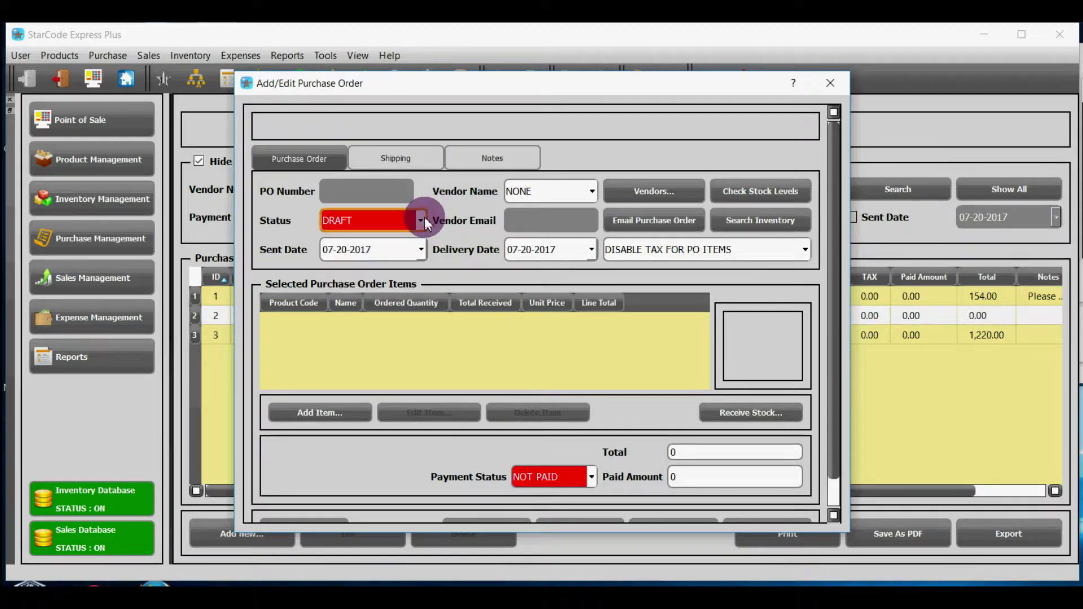
pyautogui.click(421, 251)
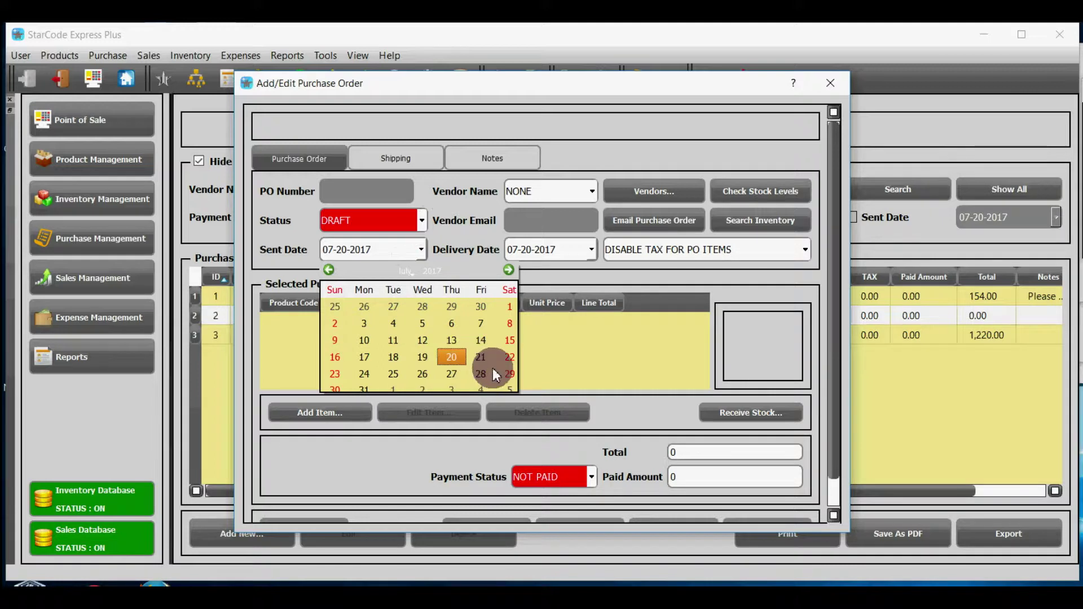
pyautogui.click(422, 249)
pyautogui.click(542, 194)
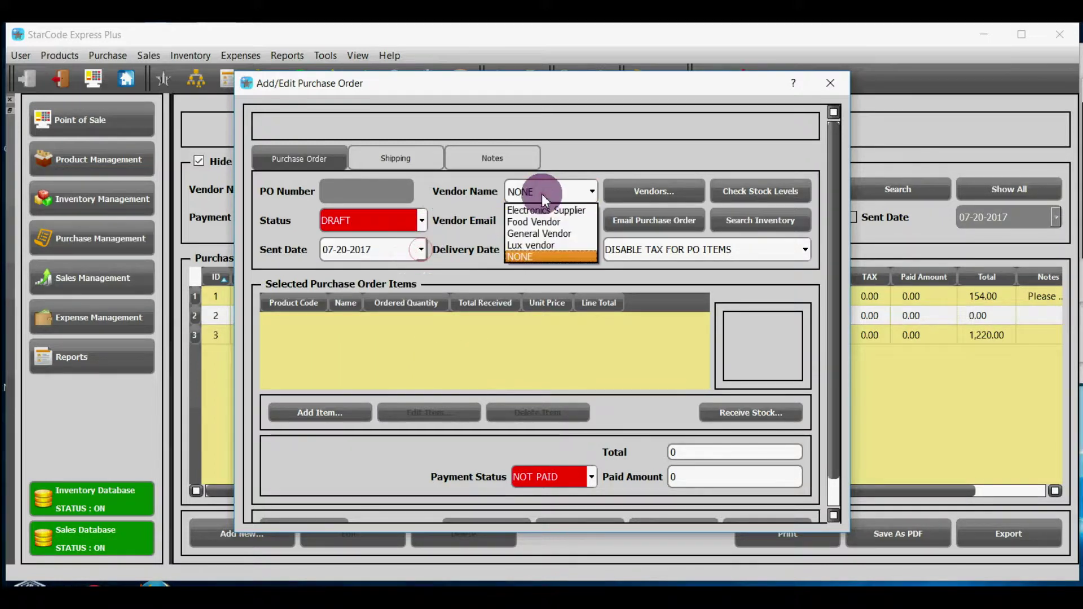
pyautogui.click(543, 212)
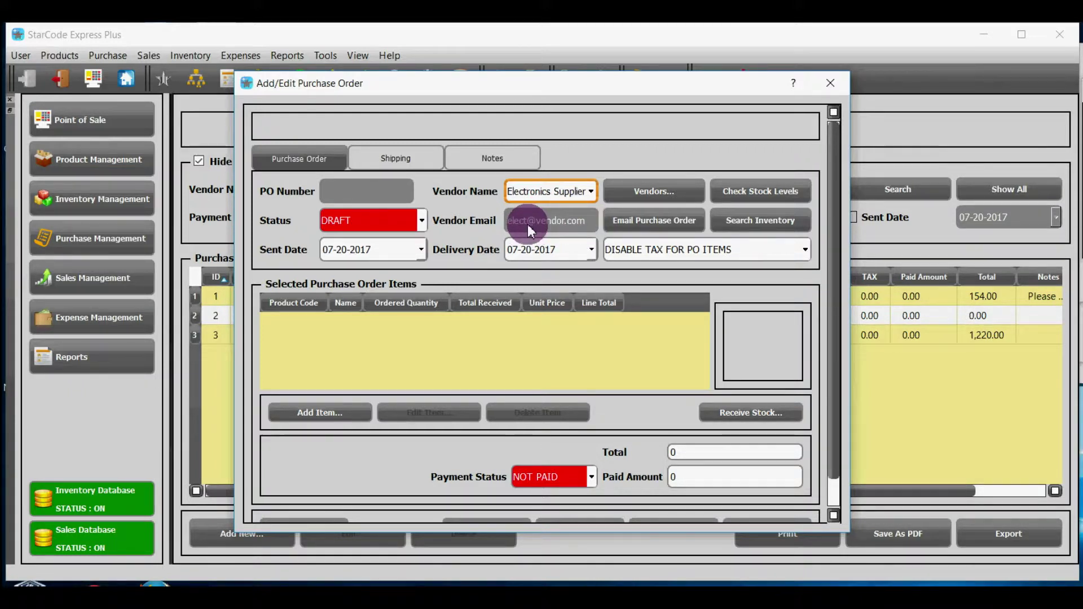
# Check the vendor window and delivery date, keeping DISABLE TAX FOR PO ITEMS
pyautogui.click(632, 197)
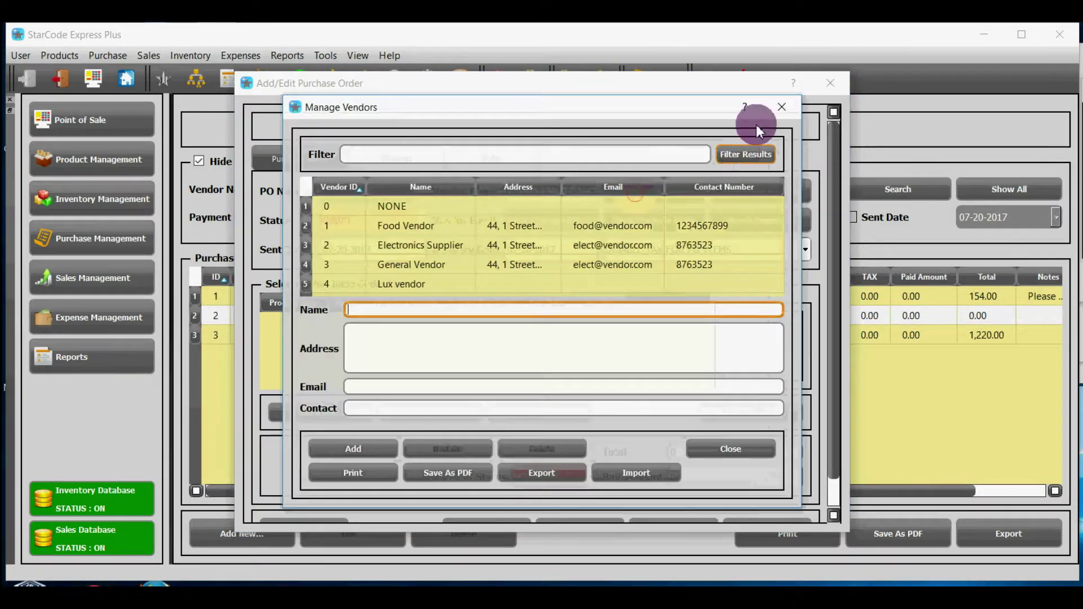
pyautogui.click(778, 107)
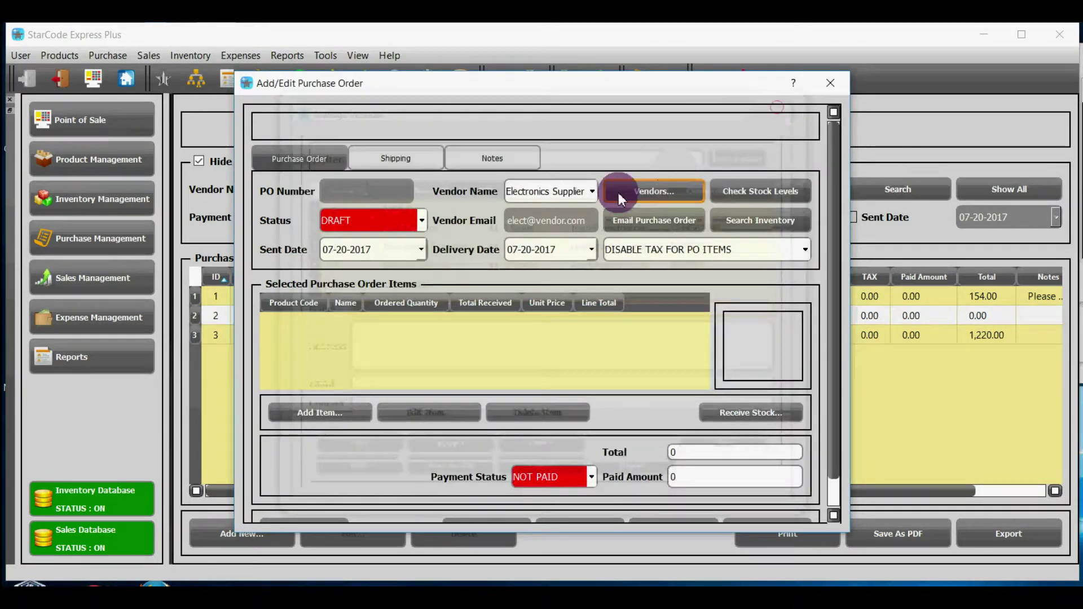
pyautogui.click(593, 253)
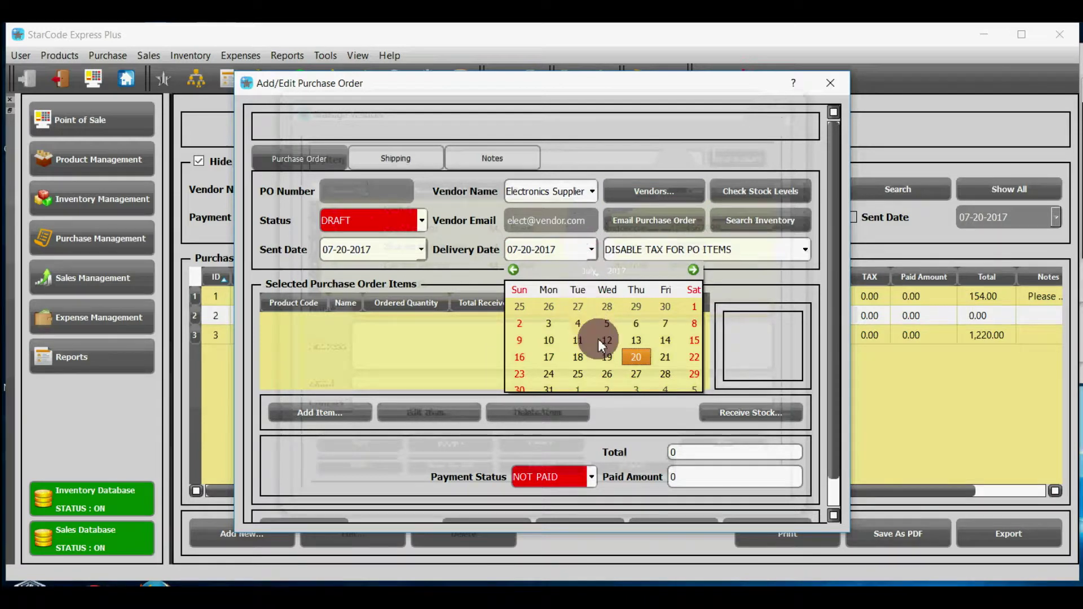
pyautogui.click(592, 252)
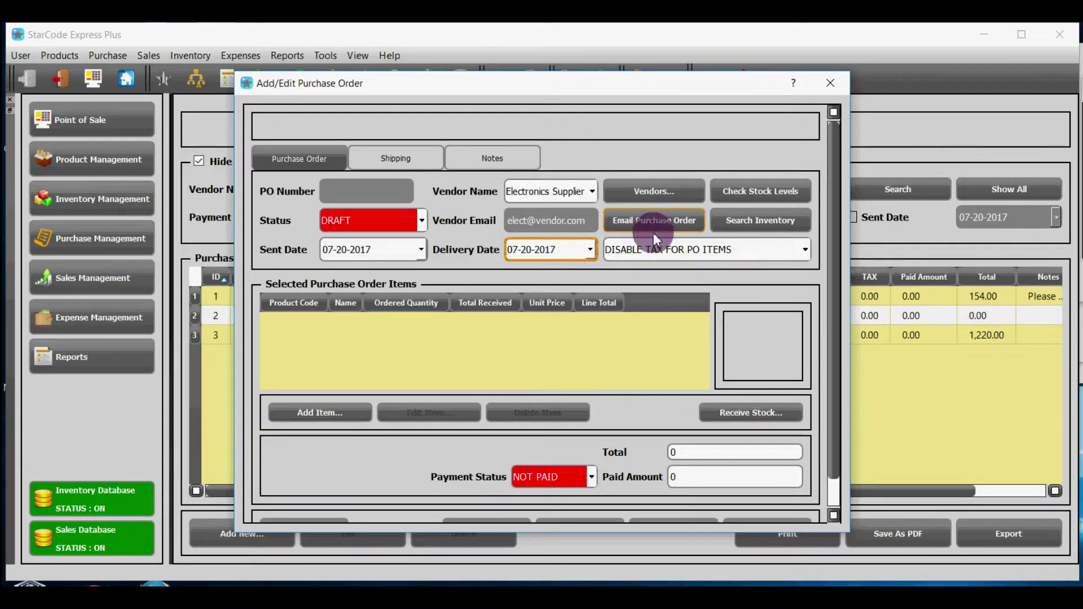
pyautogui.click(763, 251)
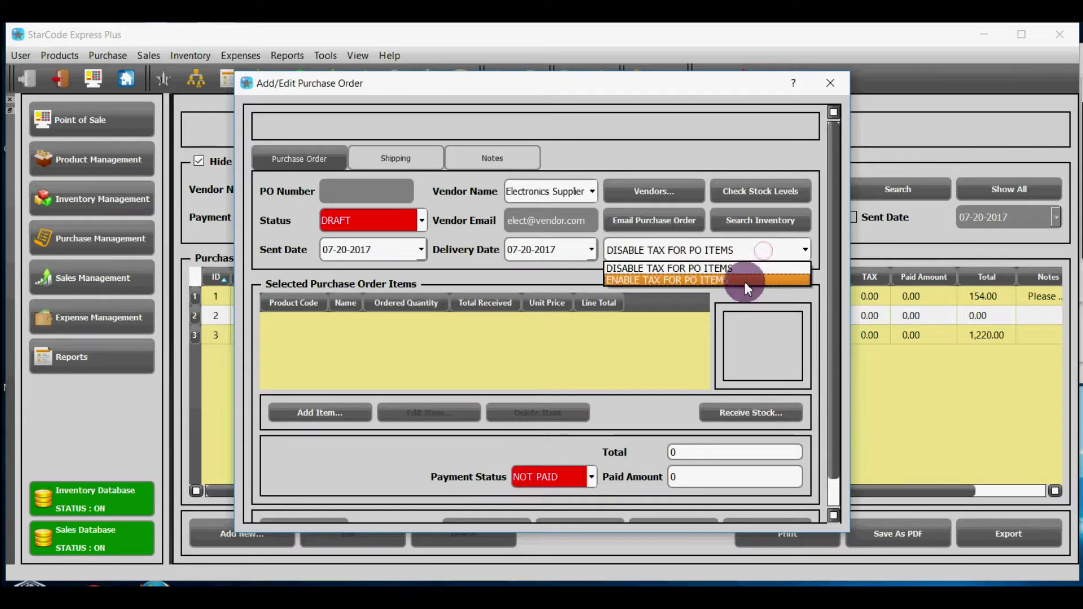
pyautogui.click(744, 253)
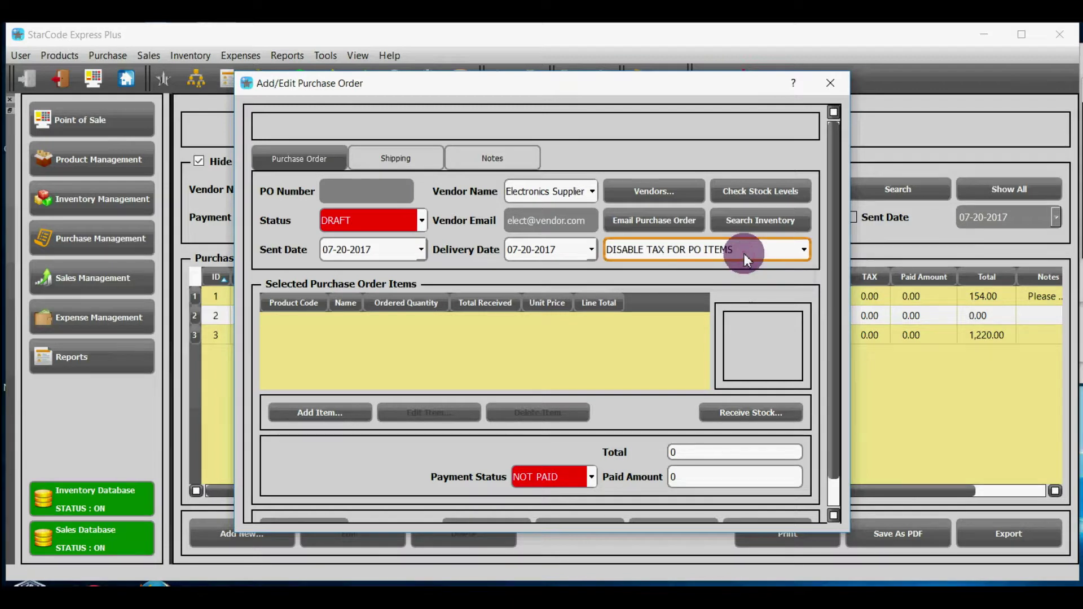
# Save the order, review the low-stock report for stock below 30, then the inventory search
pyautogui.click(765, 188)
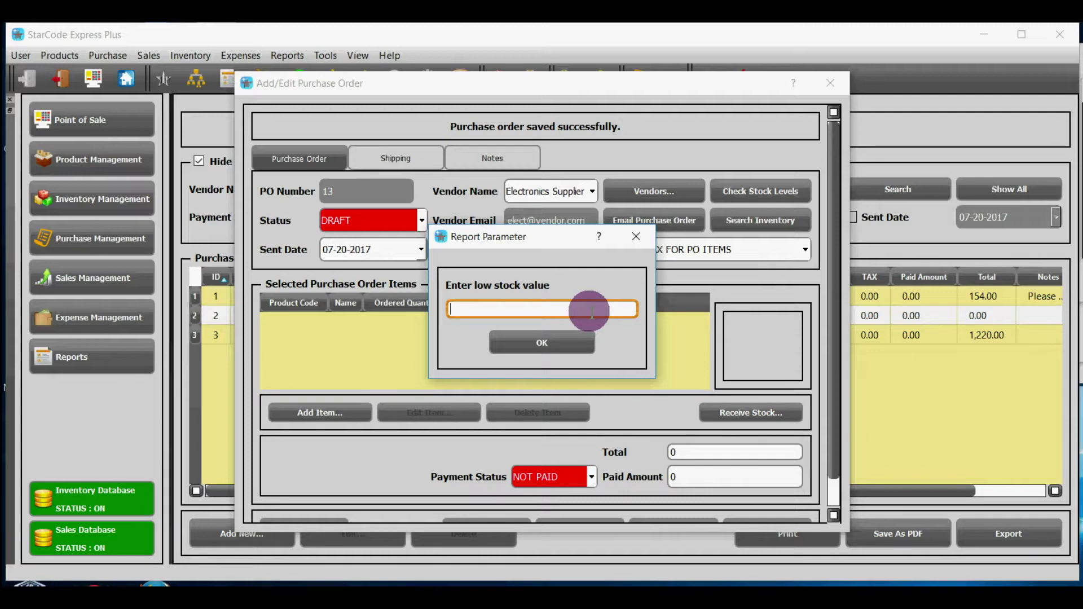
pyautogui.write('0')
pyautogui.click(582, 347)
pyautogui.click(602, 394)
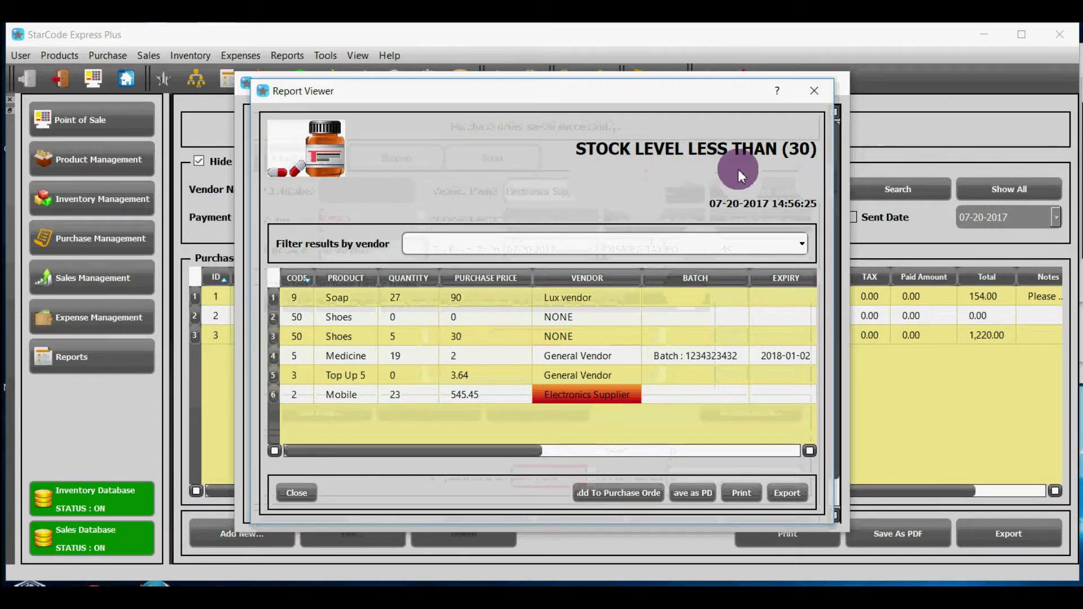
pyautogui.click(815, 91)
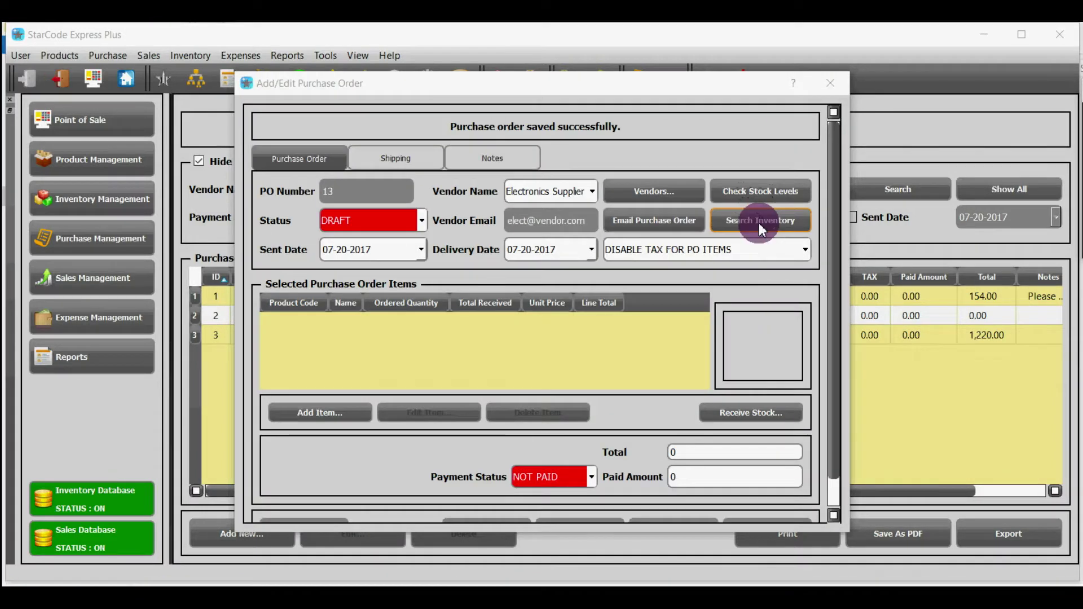
pyautogui.click(760, 226)
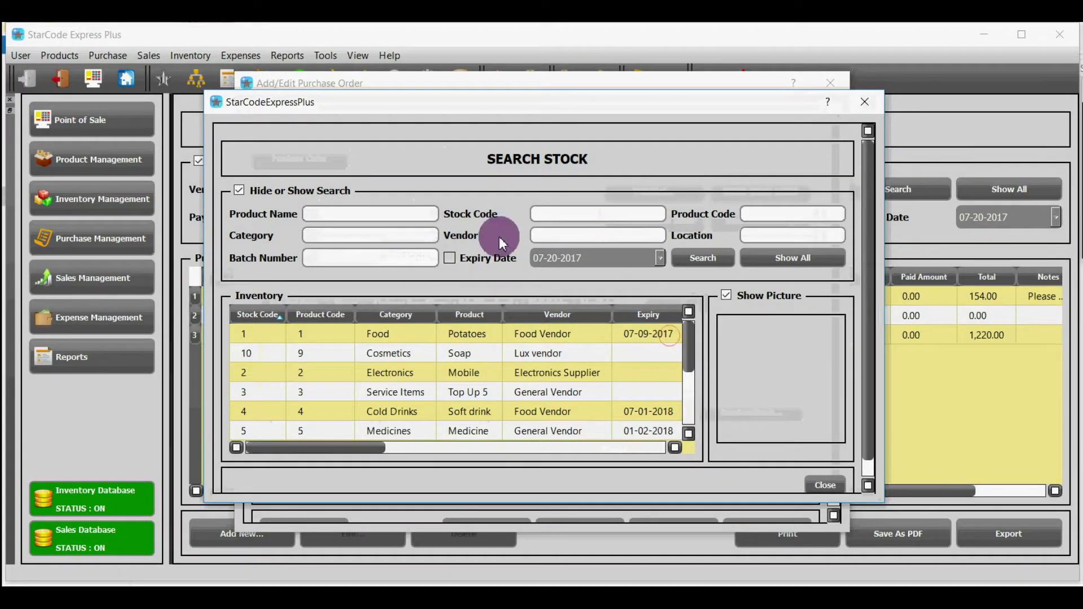
pyautogui.click(830, 483)
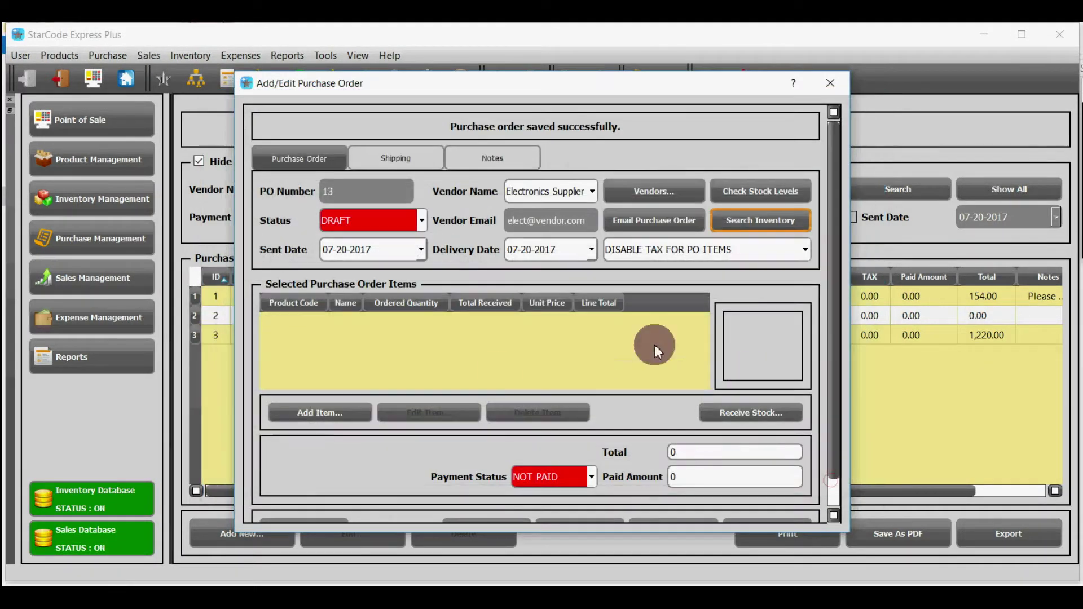
# Add Soap to the order with purchase price 50 and order quantity 6
pyautogui.click(330, 414)
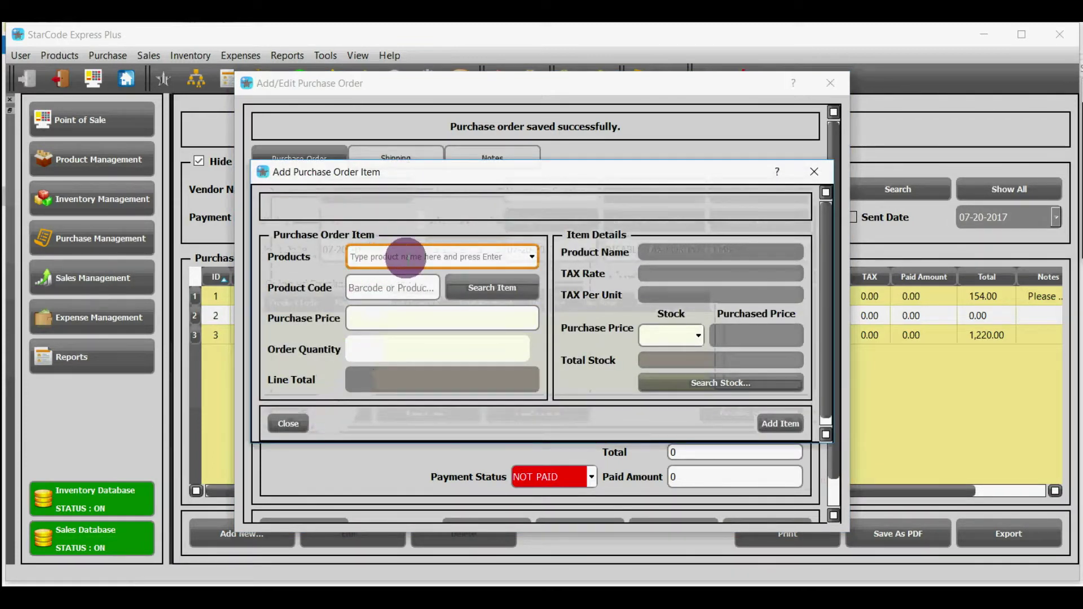
pyautogui.click(481, 289)
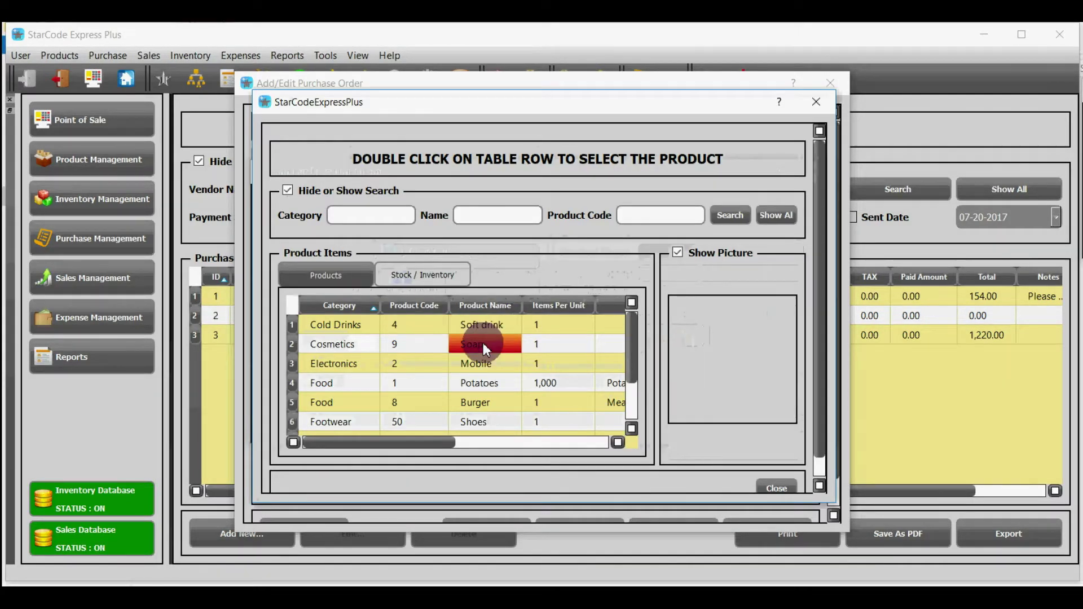
pyautogui.click(483, 344)
pyautogui.doubleClick(483, 344)
pyautogui.click(435, 319)
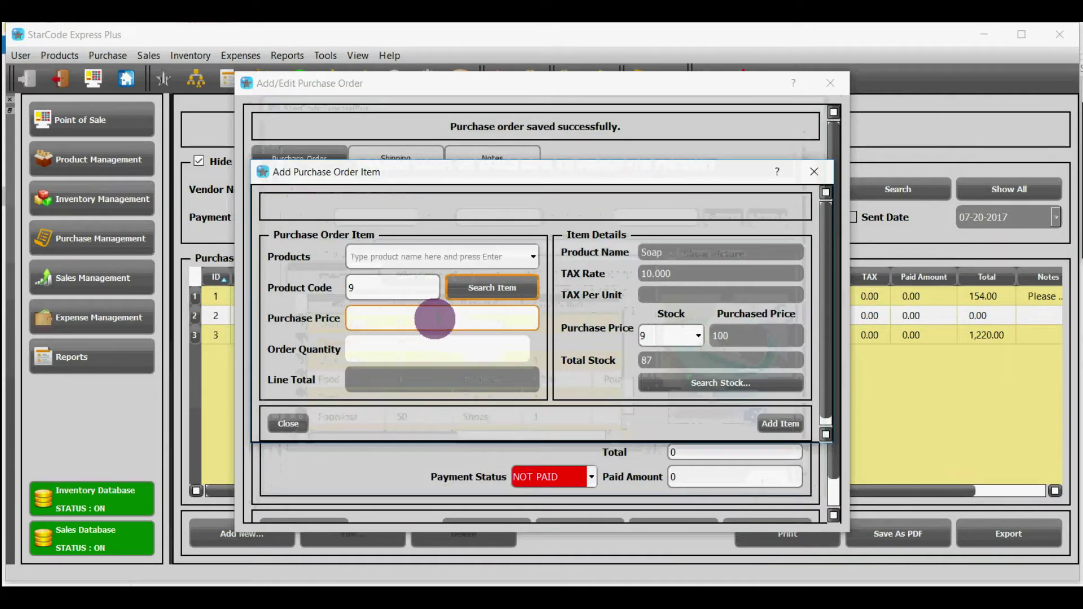
pyautogui.write('50')
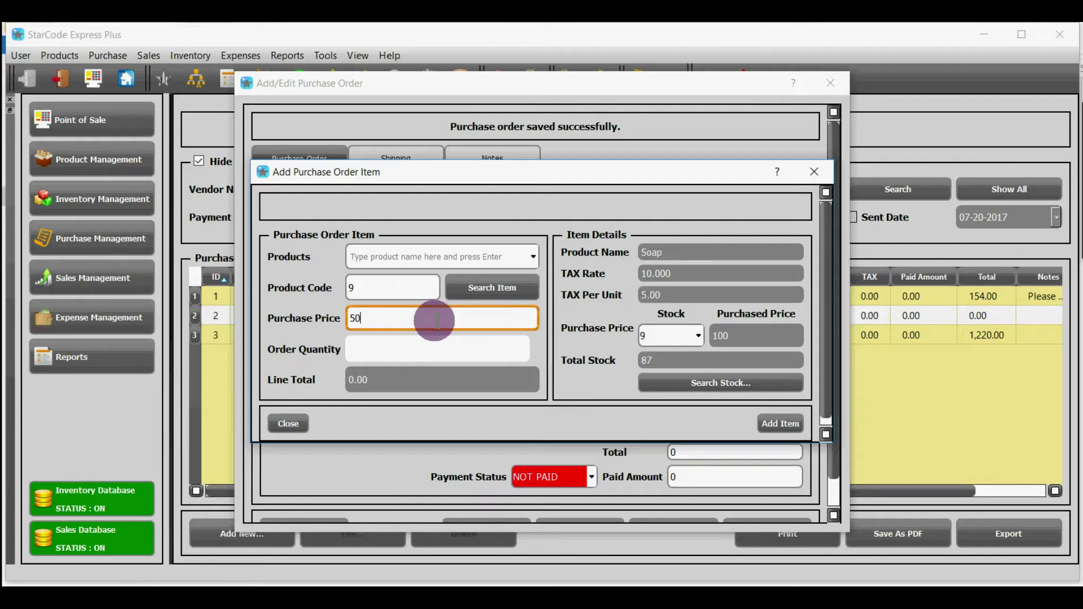
pyautogui.click(432, 346)
pyautogui.write('6')
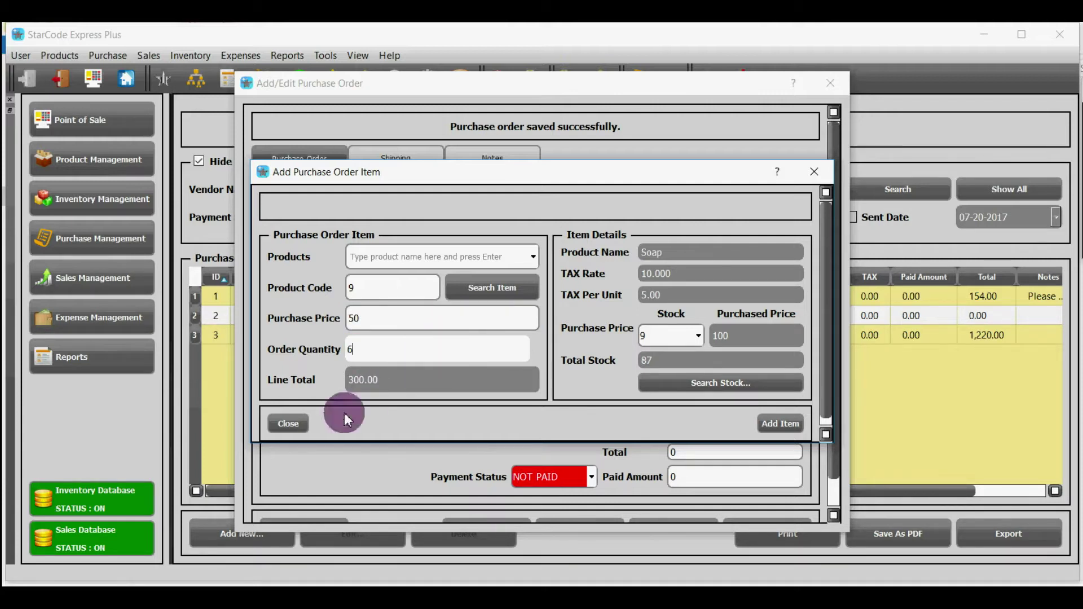
pyautogui.click(791, 432)
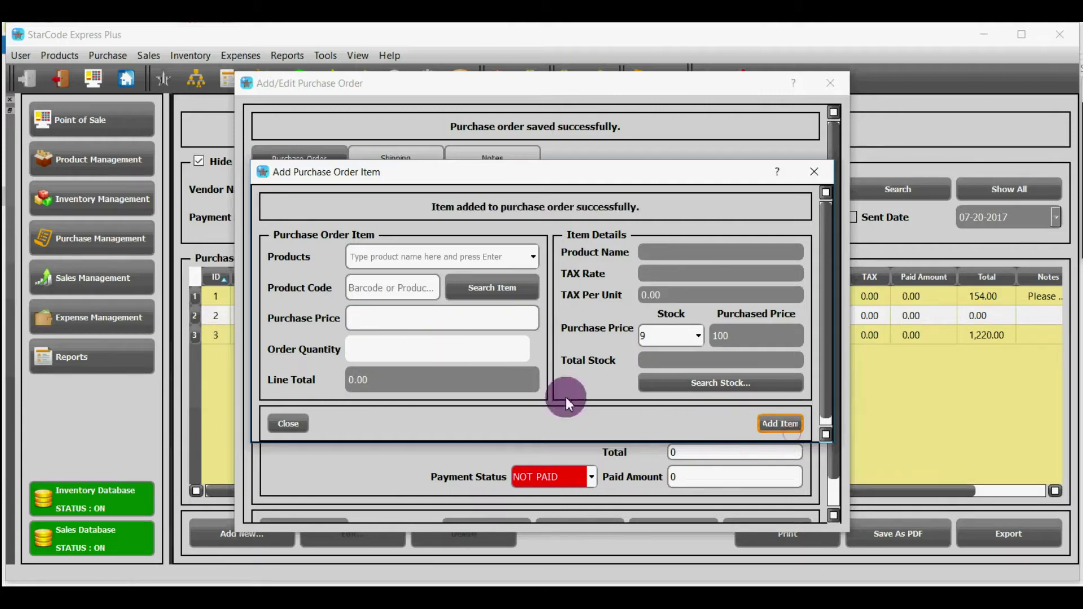
pyautogui.click(277, 423)
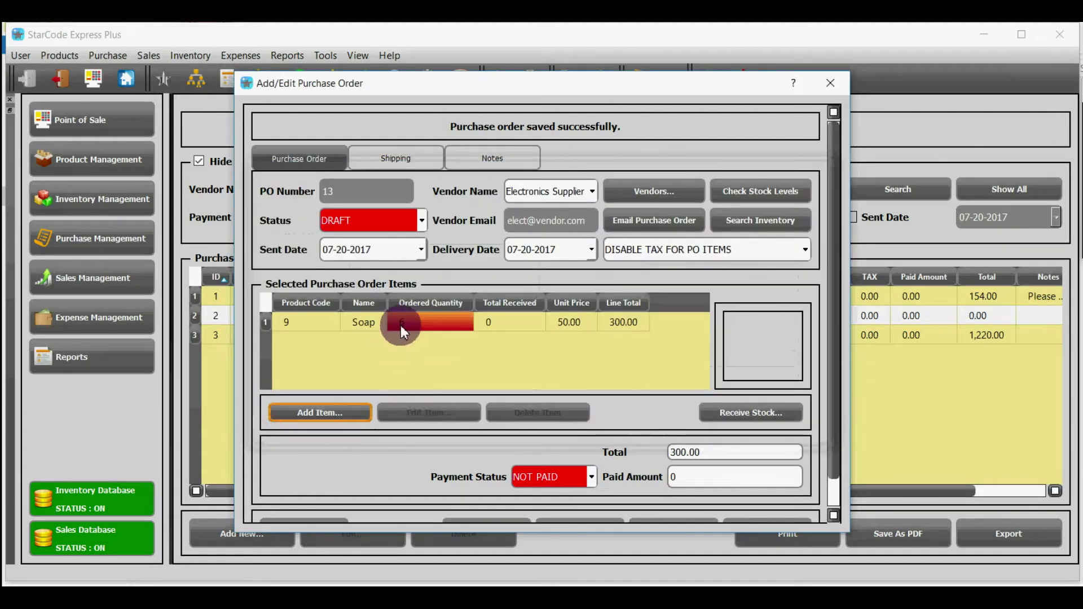
# Receive 6 Soap into existing stock and confirm the stock update
pyautogui.click(402, 328)
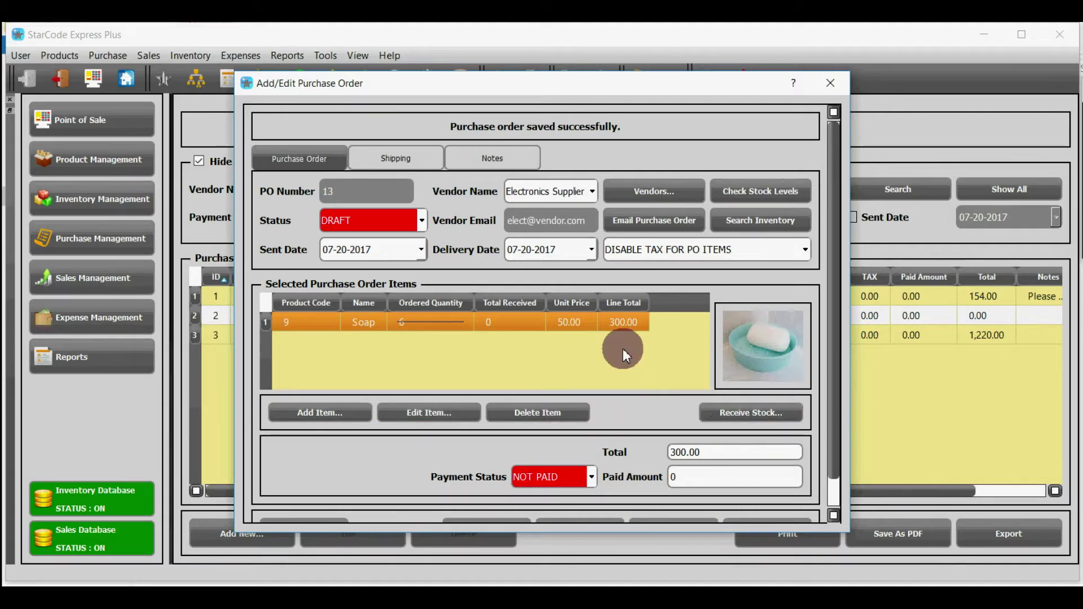
pyautogui.click(728, 415)
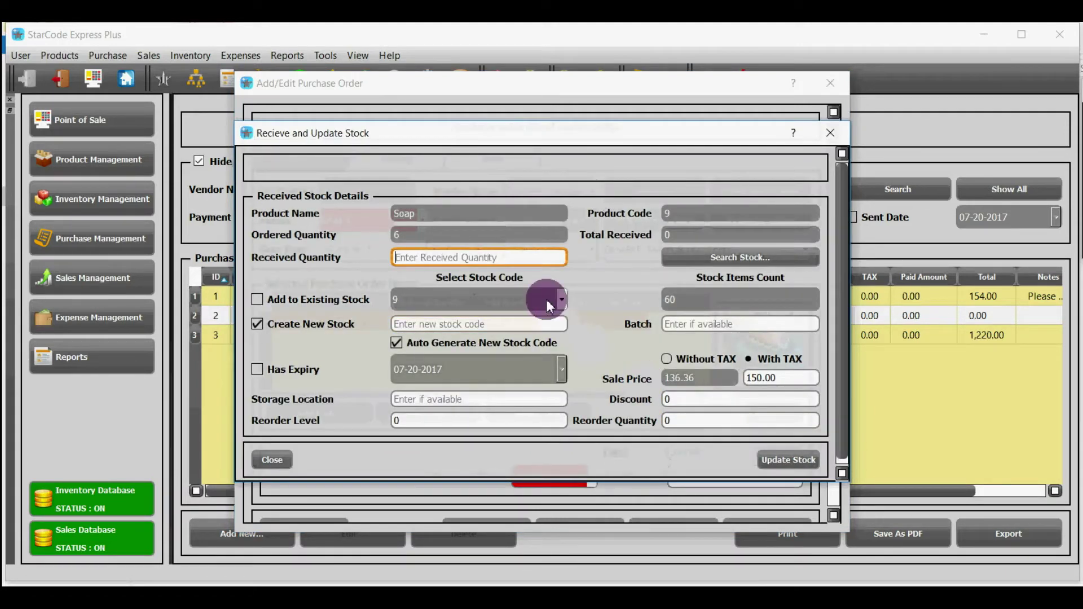
pyautogui.write('6')
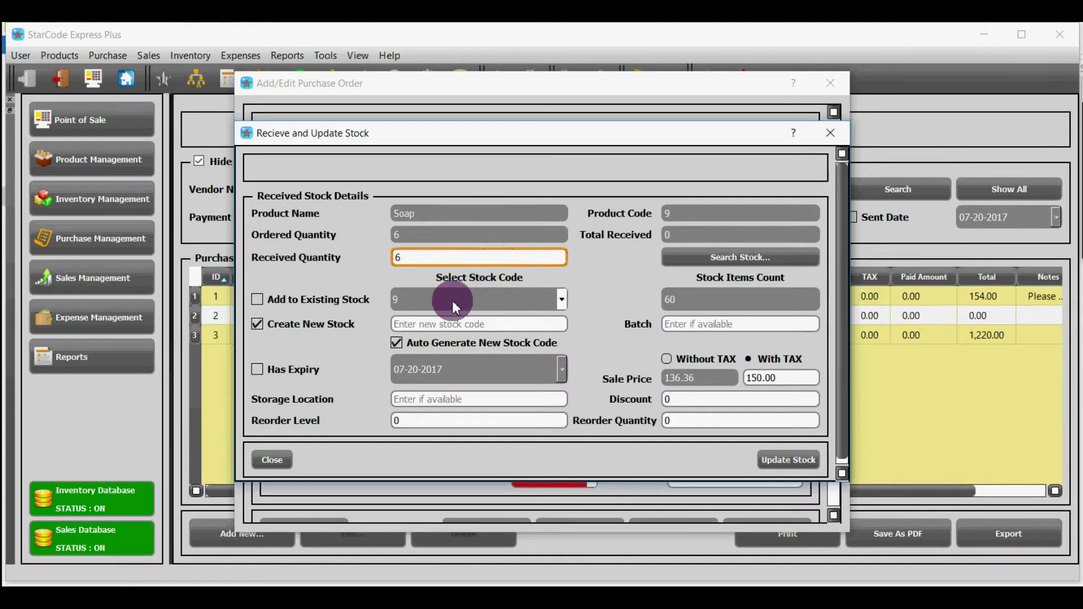
pyautogui.click(364, 306)
pyautogui.click(339, 320)
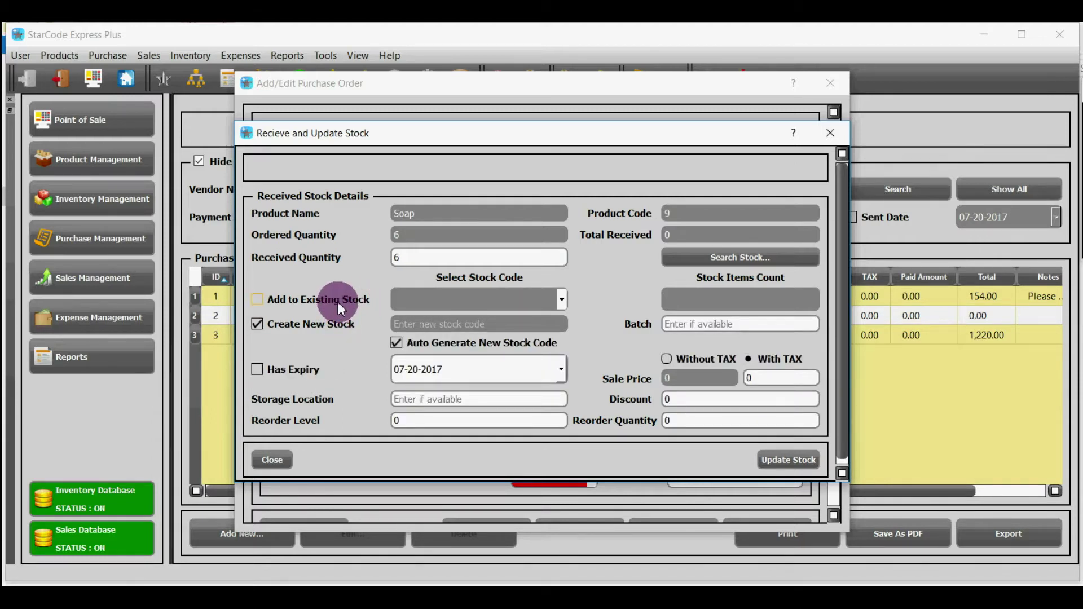
pyautogui.click(338, 302)
pyautogui.click(776, 459)
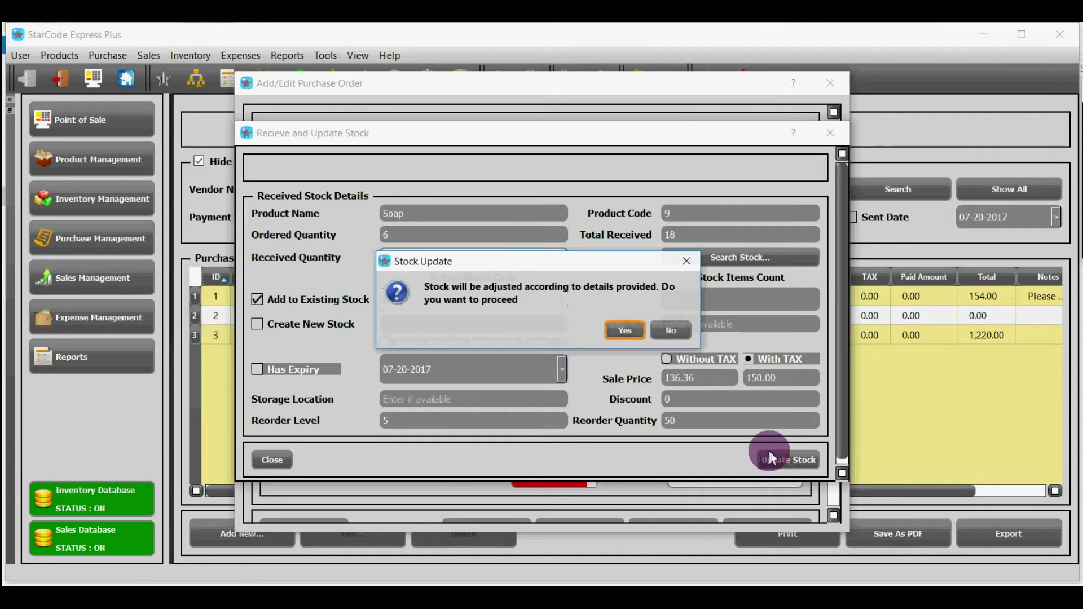
pyautogui.click(609, 330)
pyautogui.click(605, 327)
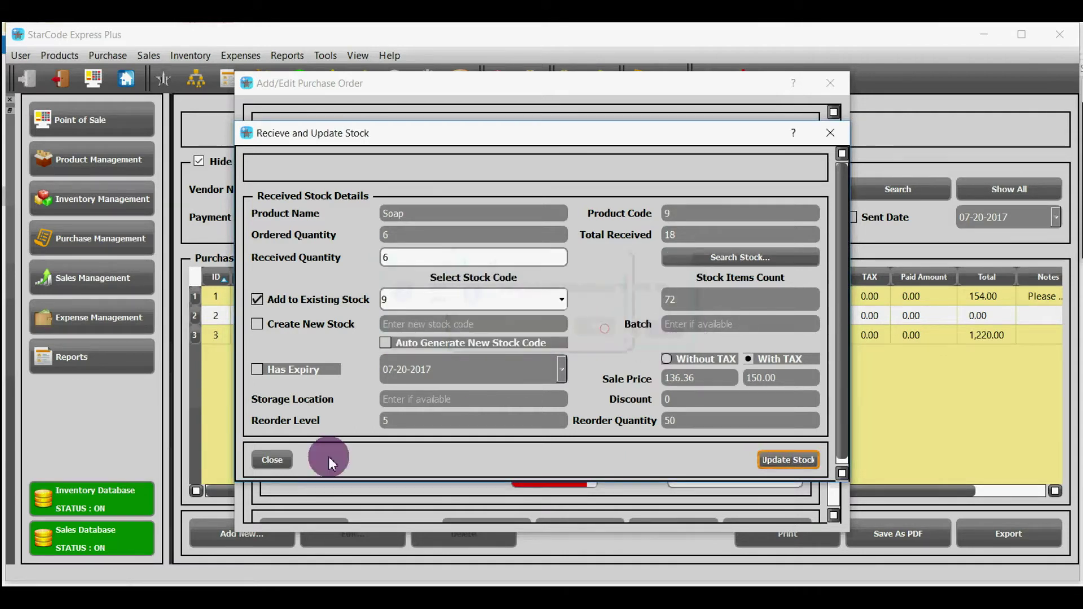
pyautogui.click(274, 460)
# Keep the payment status NOT PAID and save purchase order 13
pyautogui.click(570, 477)
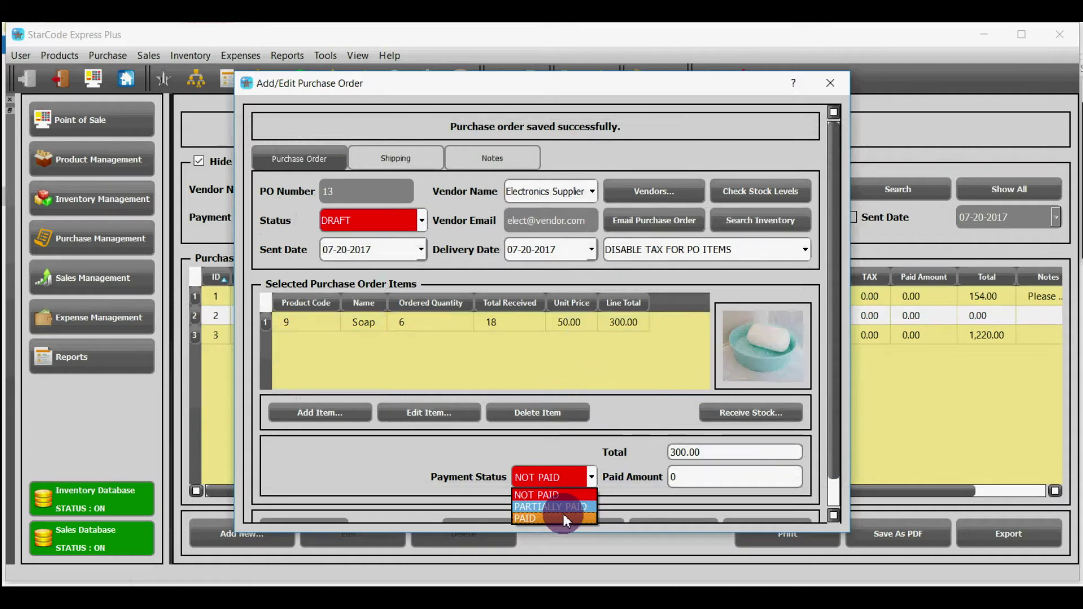
pyautogui.click(550, 495)
pyautogui.scroll(-1, 617, 457)
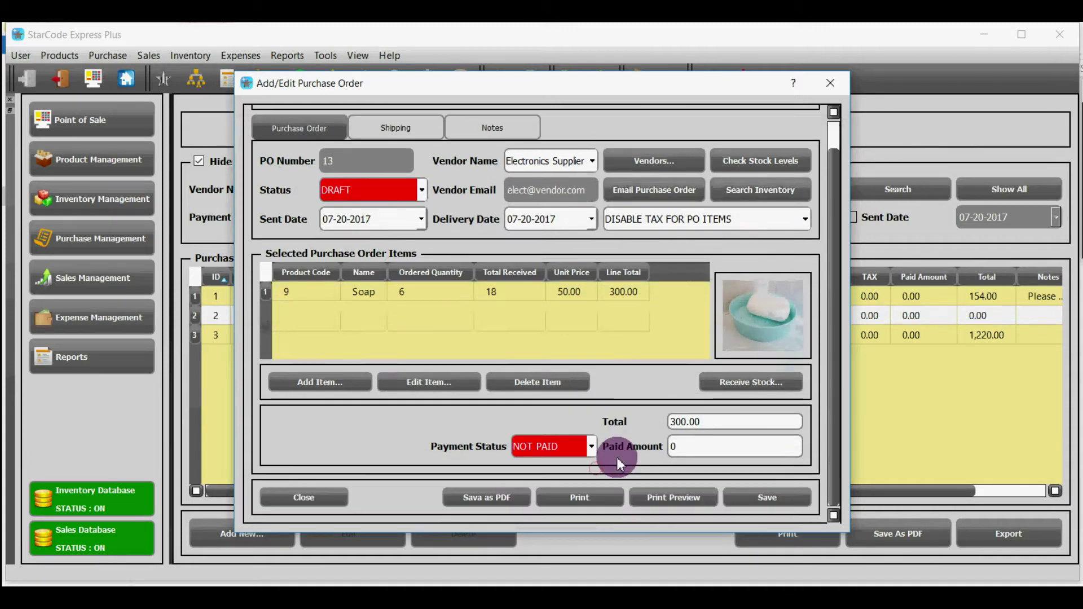
pyautogui.click(754, 499)
pyautogui.scroll(1, 422, 159)
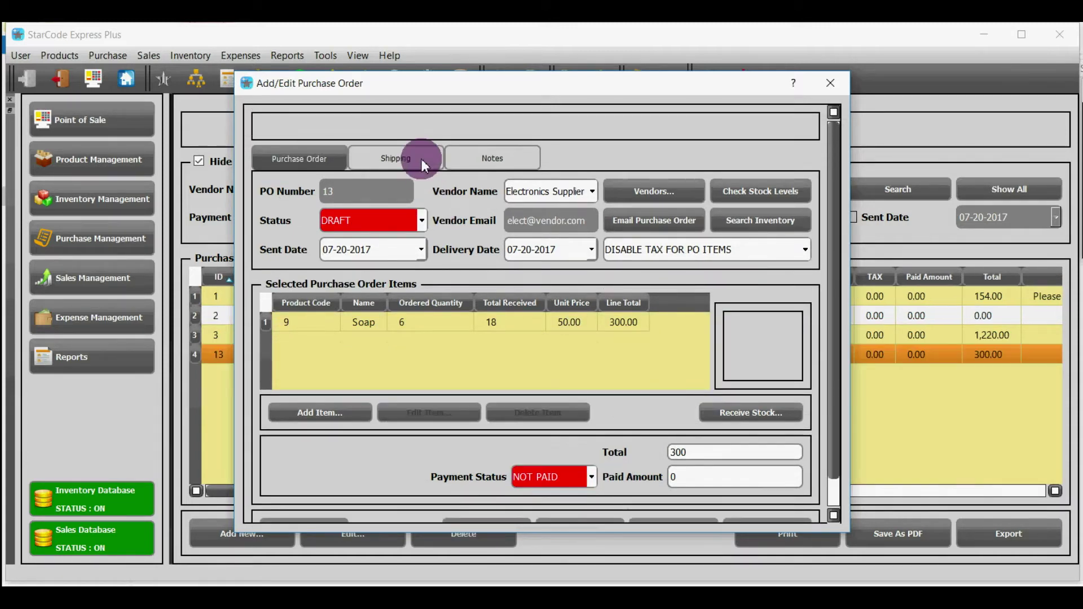
# Ship to the company shipping address and review its contact number, address and Ship Via fields
pyautogui.click(415, 158)
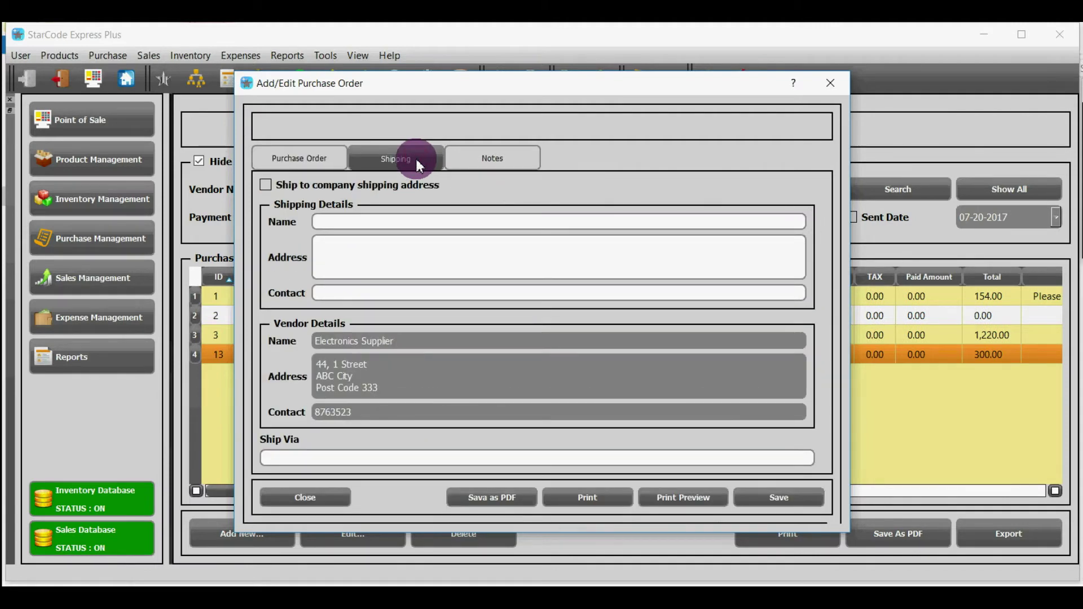
pyautogui.click(391, 185)
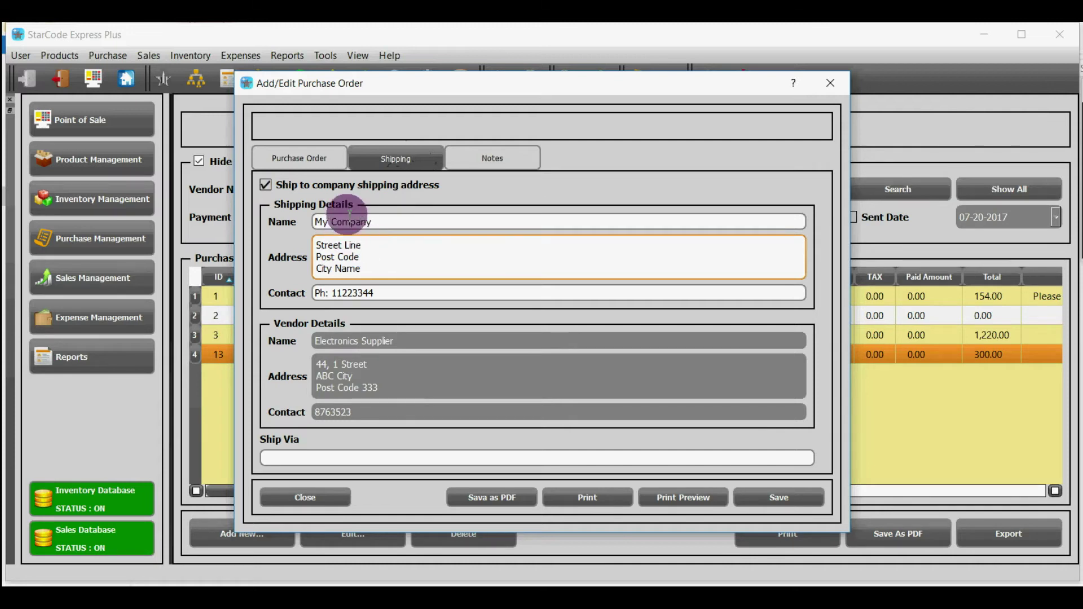
pyautogui.click(359, 293)
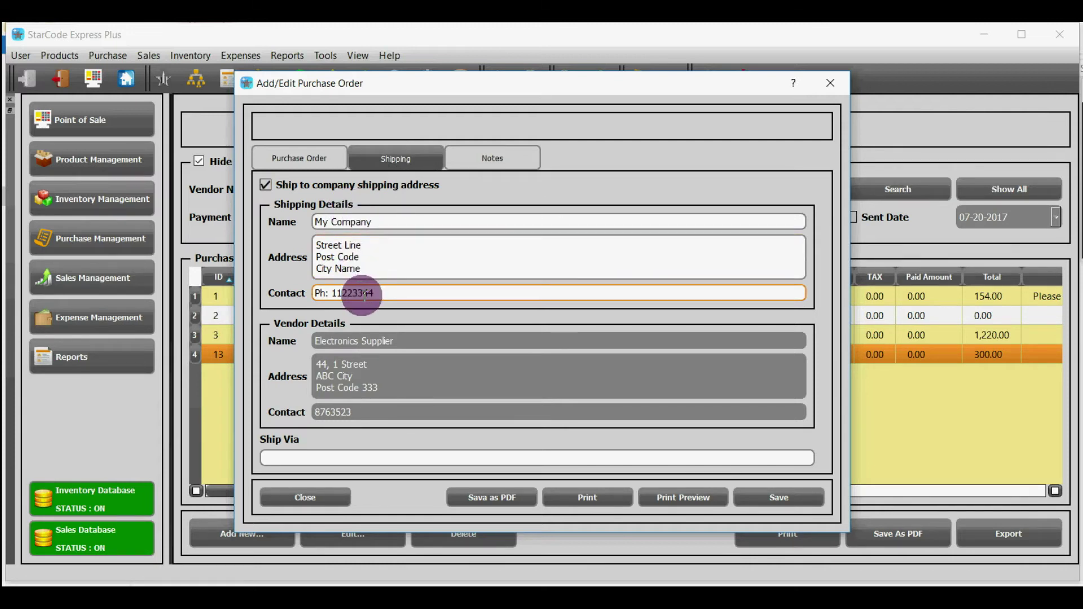
pyautogui.click(377, 254)
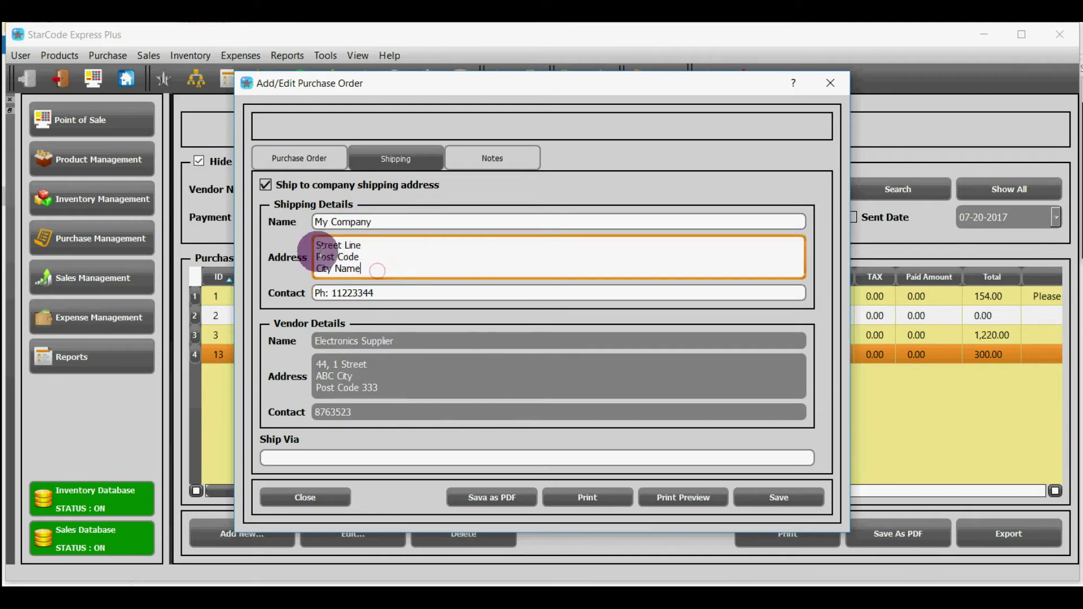
pyautogui.moveTo(375, 271); pyautogui.dragTo(297, 240)
pyautogui.click(364, 257)
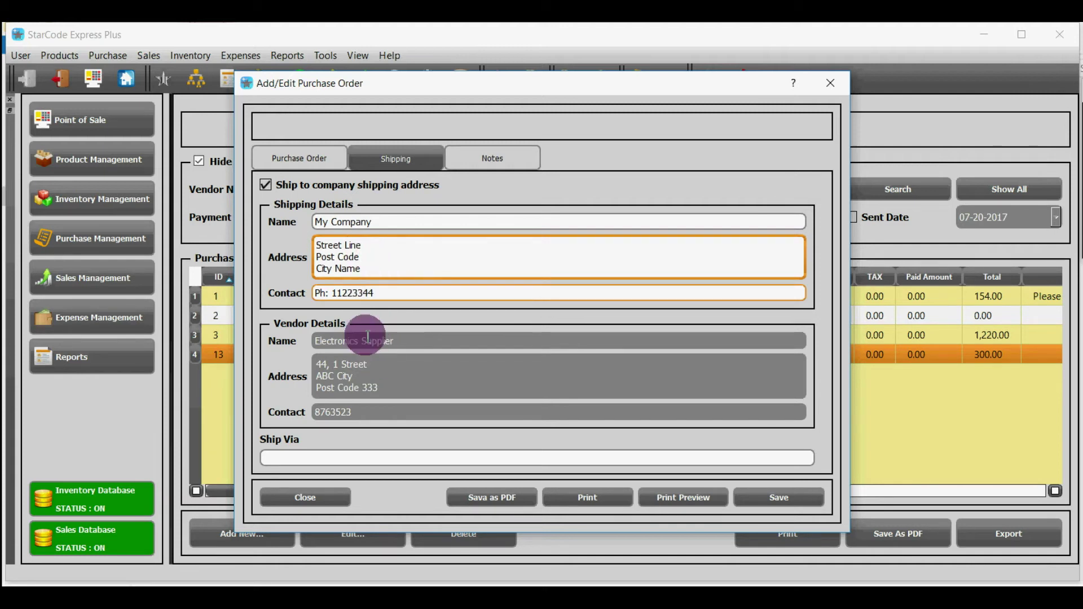
pyautogui.click(299, 161)
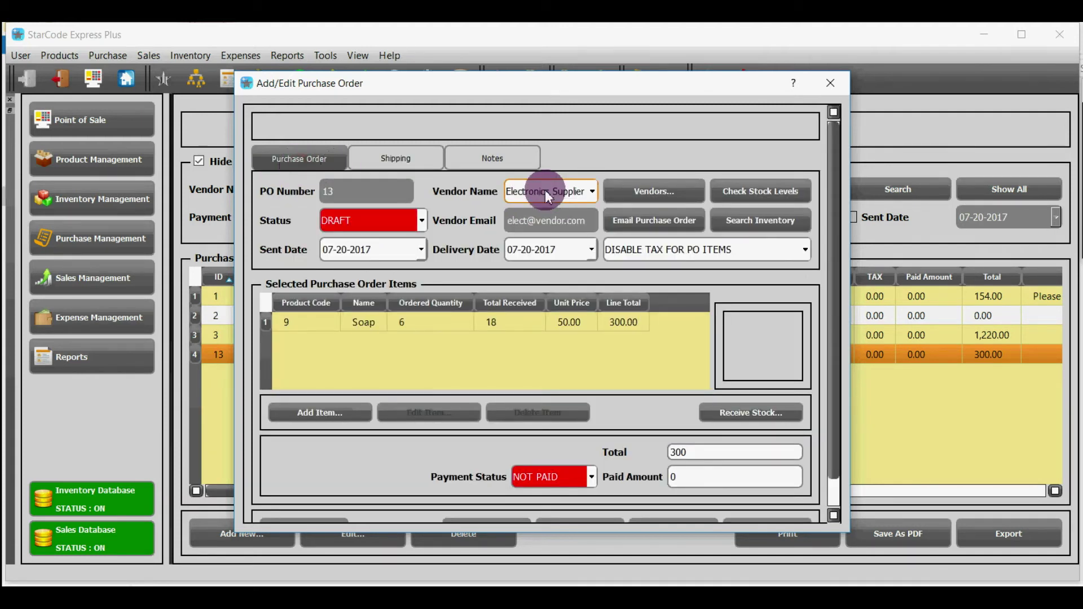
pyautogui.click(408, 158)
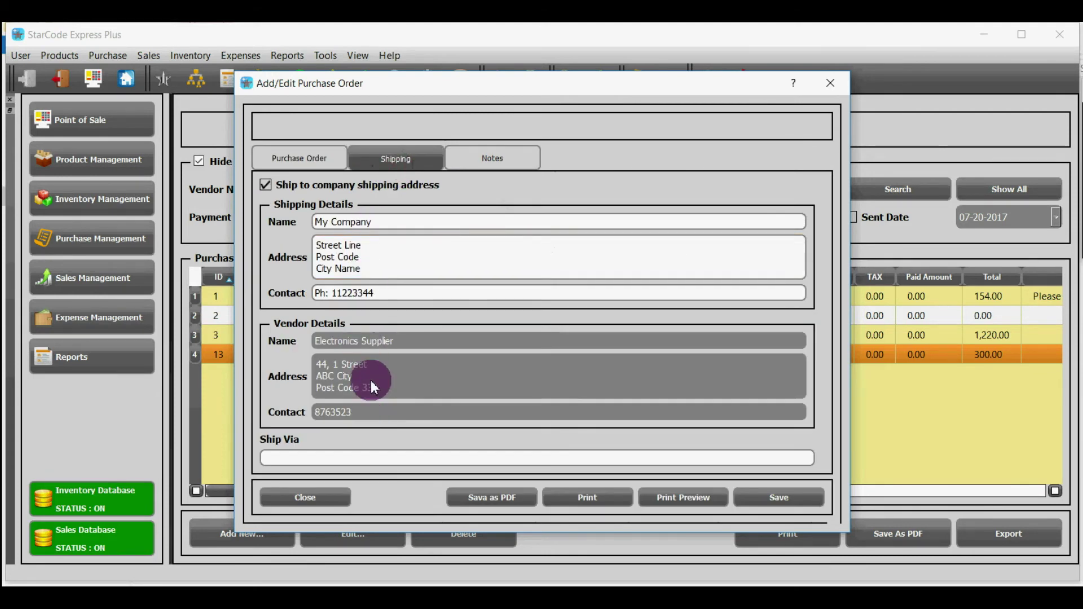
pyautogui.click(269, 456)
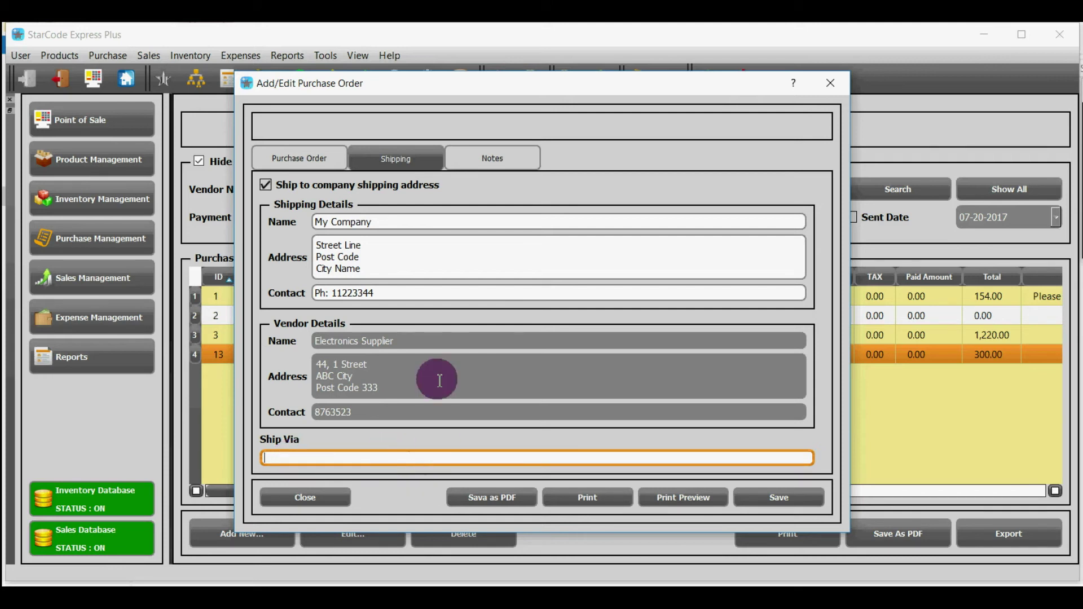
# Look over the Notes section, close the order, and select PO 13 in the purchase list
pyautogui.click(473, 168)
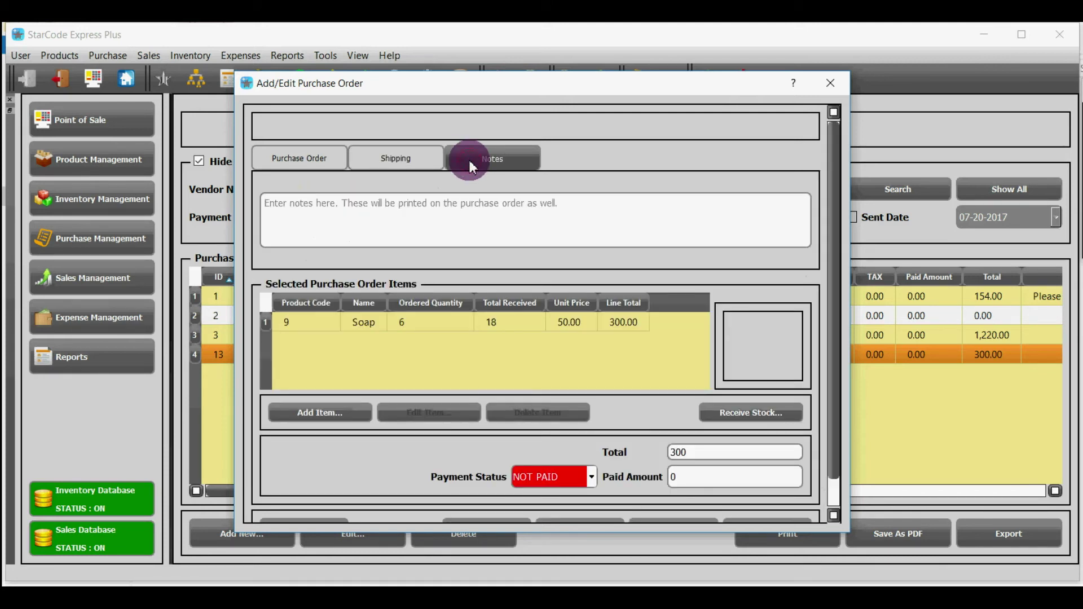
pyautogui.click(452, 208)
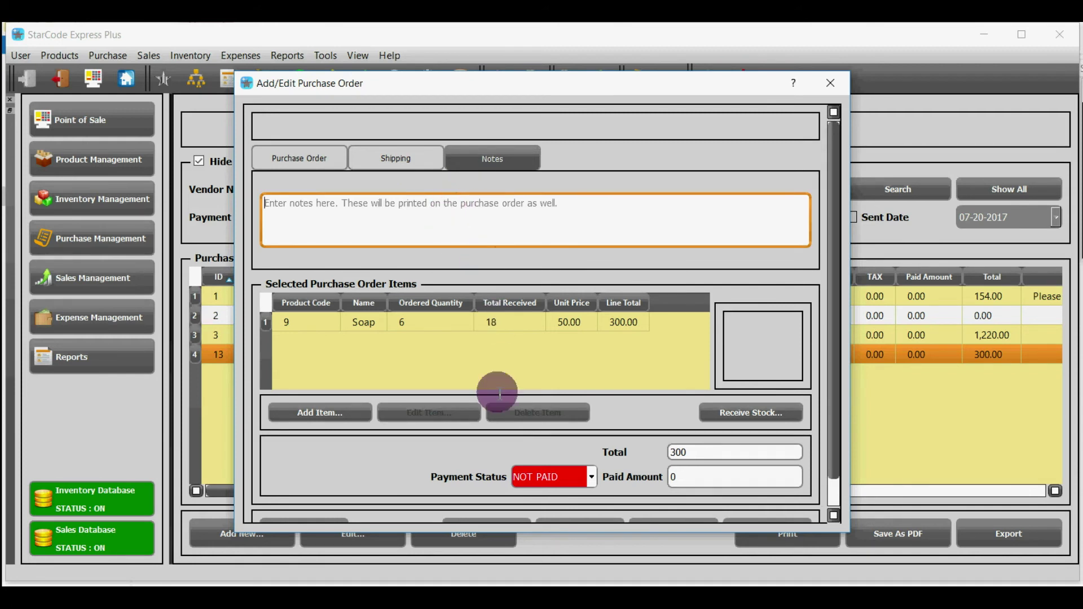
pyautogui.scroll(-1, 535, 491)
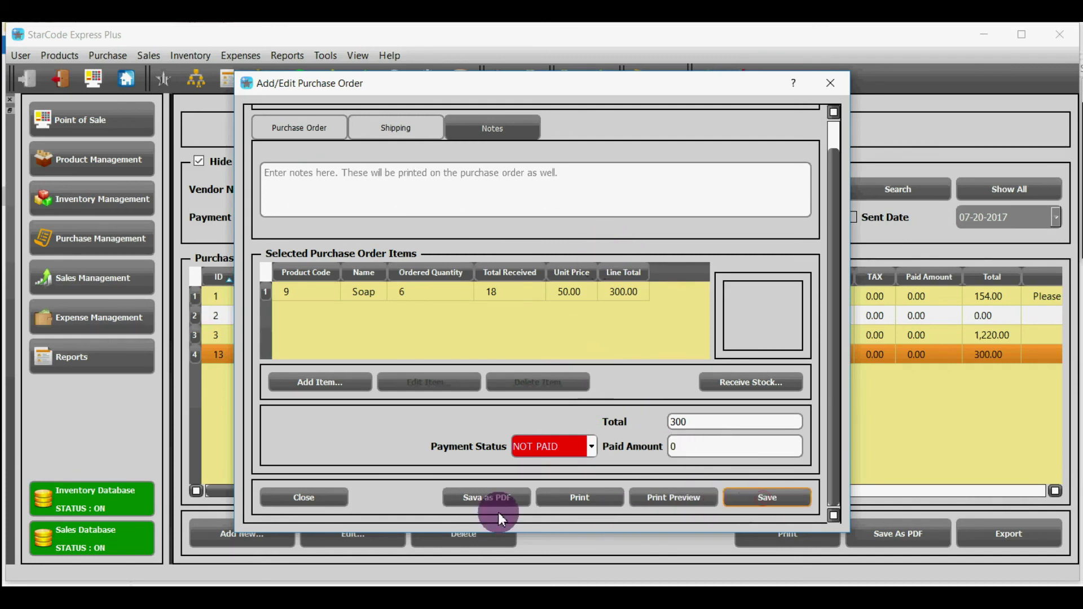
pyautogui.click(313, 496)
pyautogui.click(428, 358)
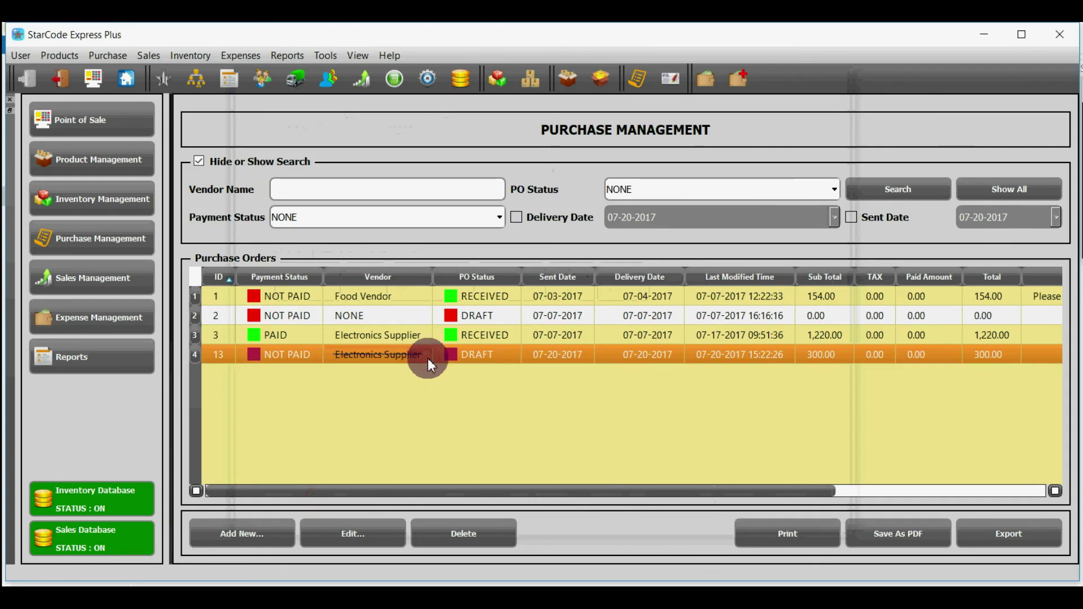